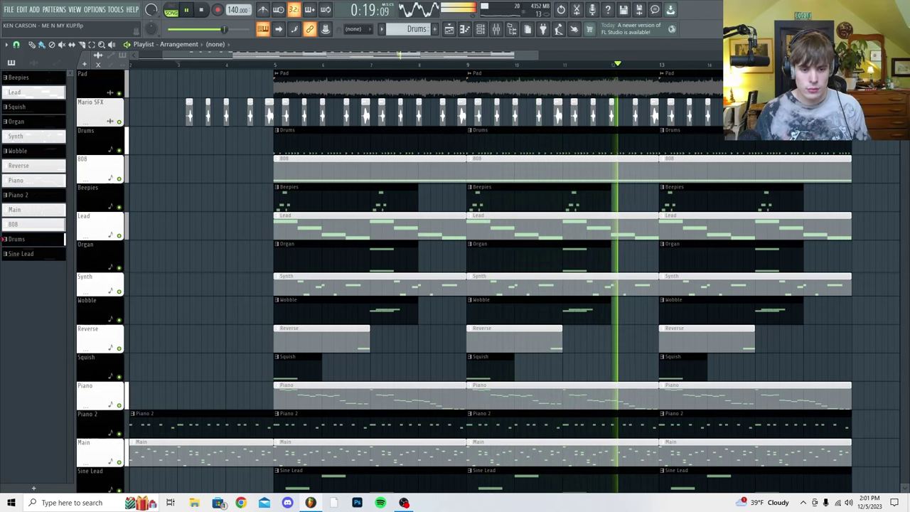
Step: Stop the full arrangement's playback and listen to the Main melody pattern in the piano roll
key("space")
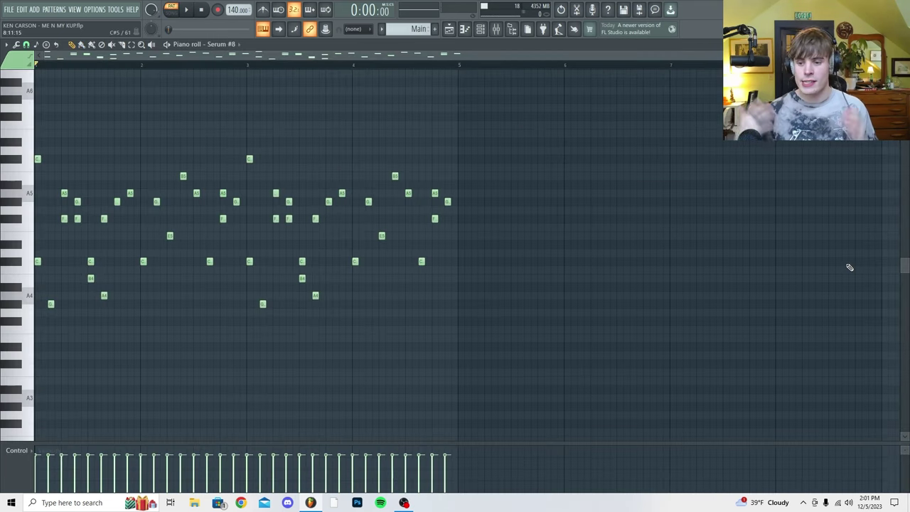
key("space")
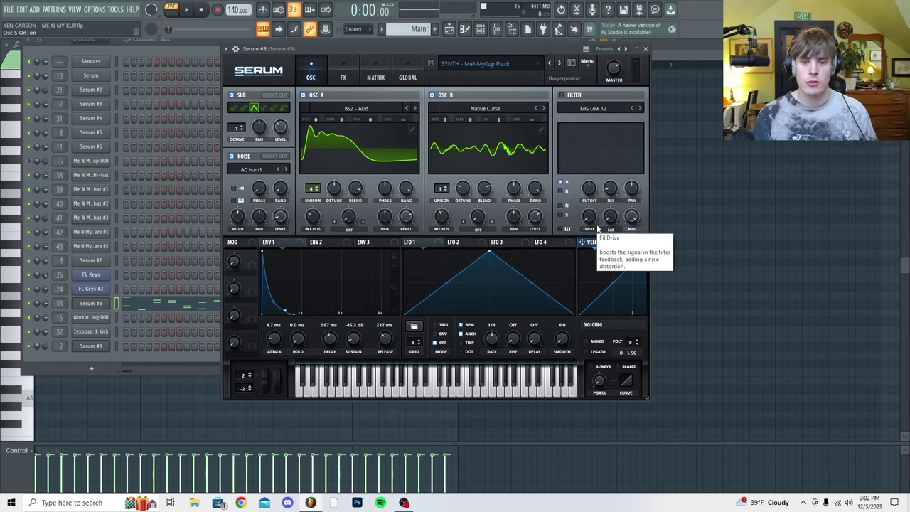
Step: Audition oscillator A of Serum #8 on its own and with its unison set to 1 voice
key("z")
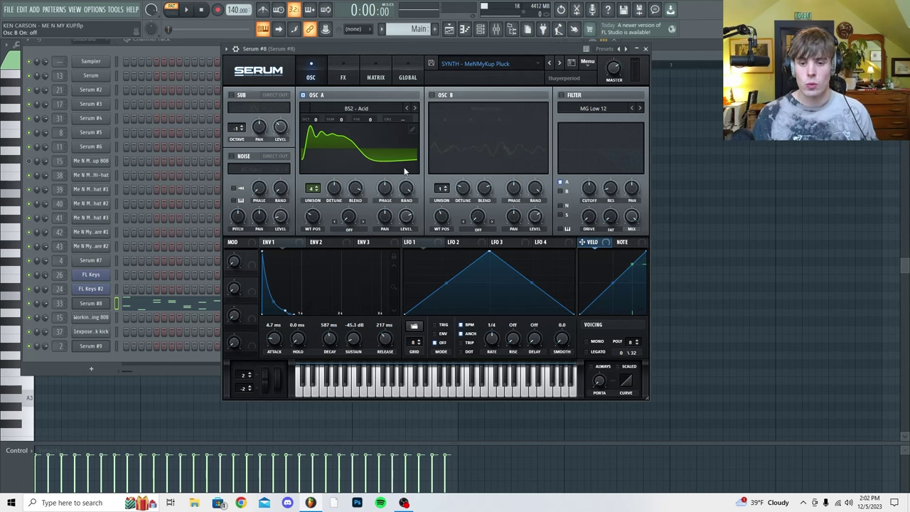
key("z")
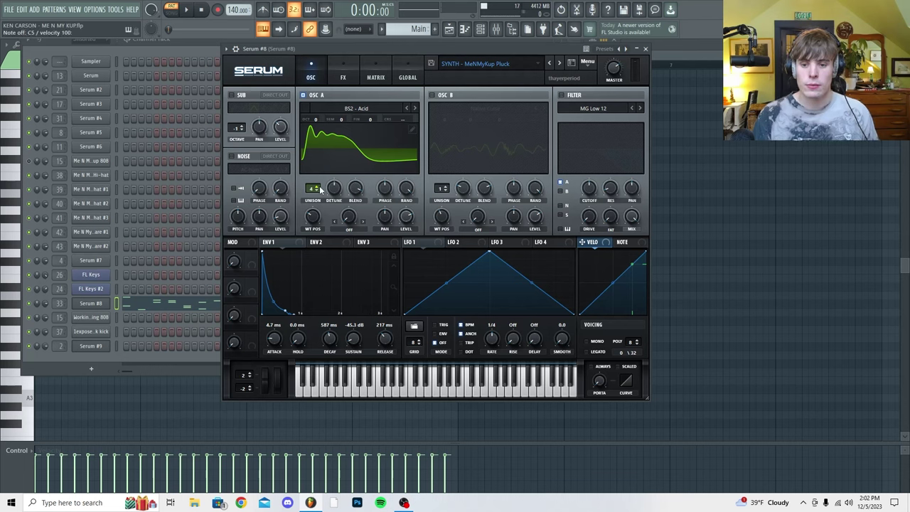
left_click_drag(313, 191, 295, 318)
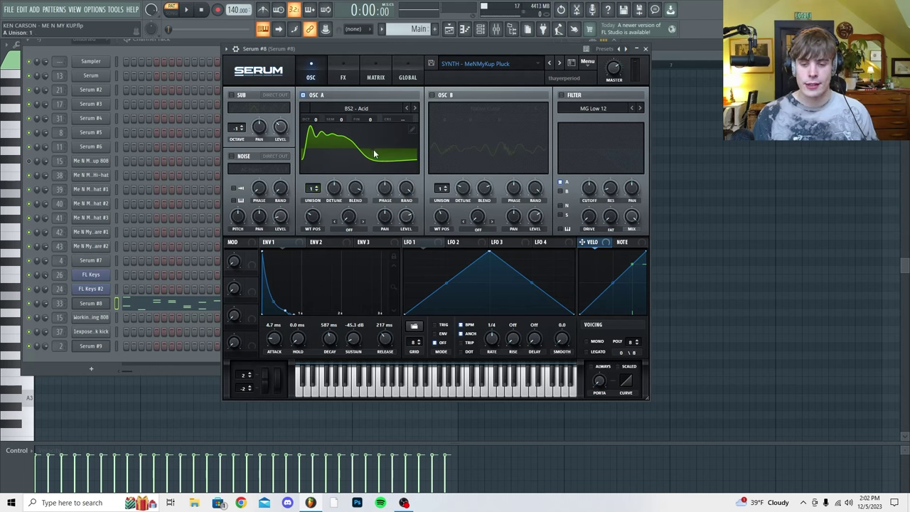
key("z")
key("z")
key("z")
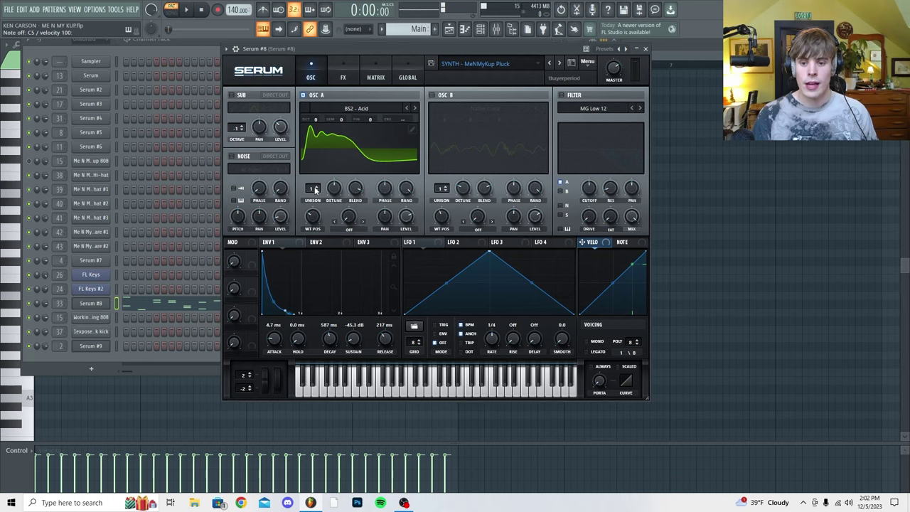
Step: Set oscillator A's unison to 4 voices in Serum #8 and audition the thickened sound
left_click_drag(315, 189, 320, 175)
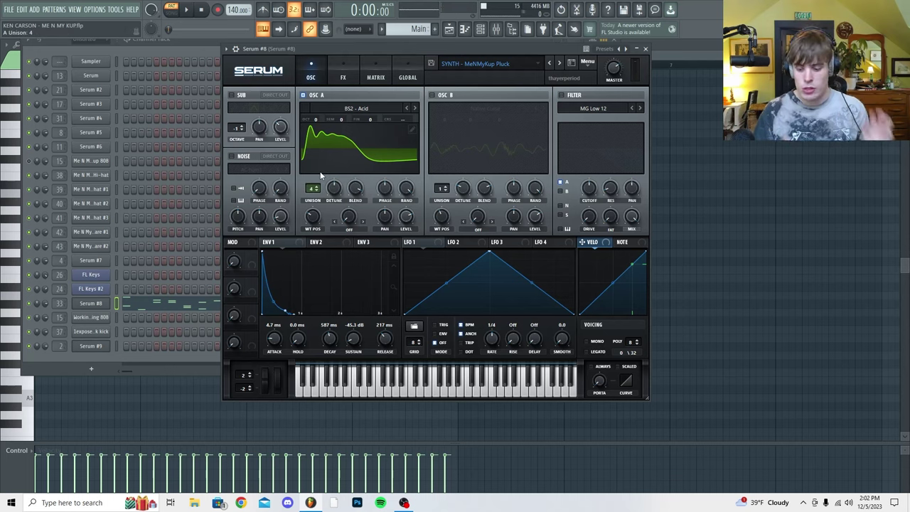
key("z")
key("z")
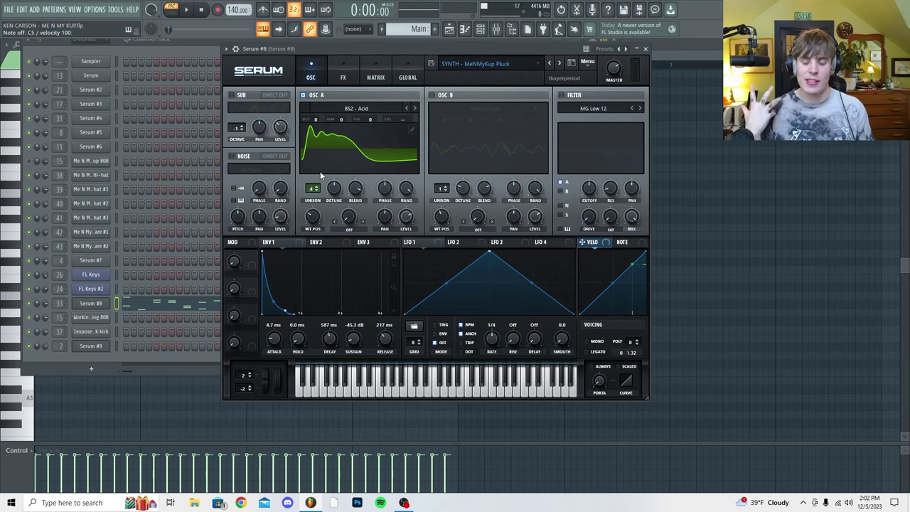
Step: Enable oscillator B with the Native Curse wavetable, audition it with oscillator A muted, and re-enable oscillator A
left_click(433, 94)
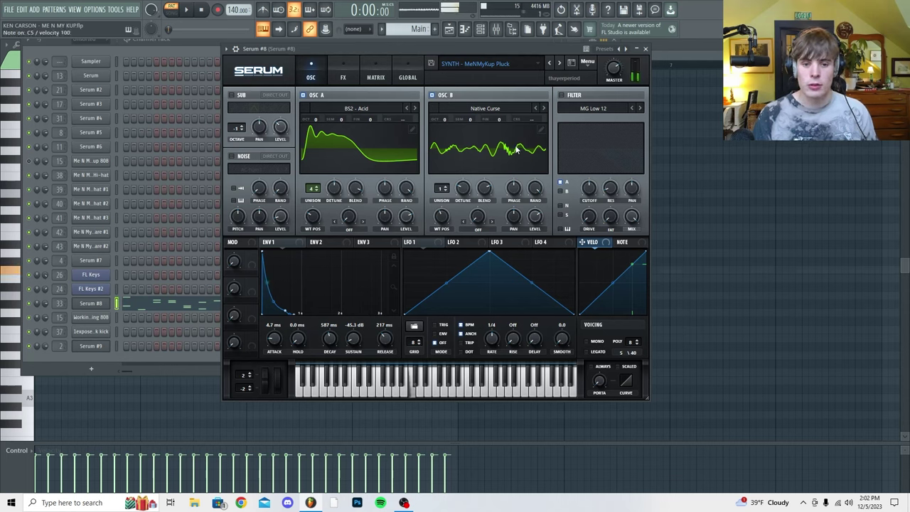
left_click(312, 96)
key("q")
key("q")
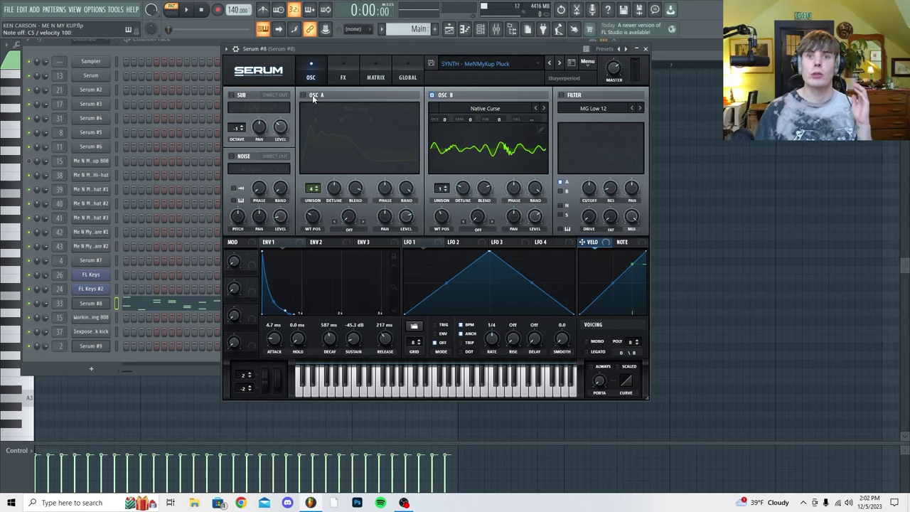
left_click(312, 95)
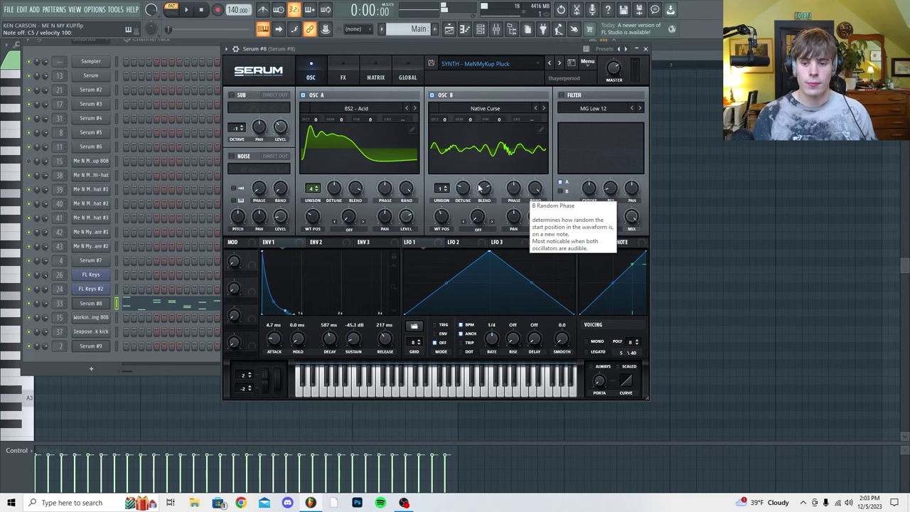
Step: Enable the sub oscillator in Serum #8 and audition it together with both main oscillators
left_click(231, 95)
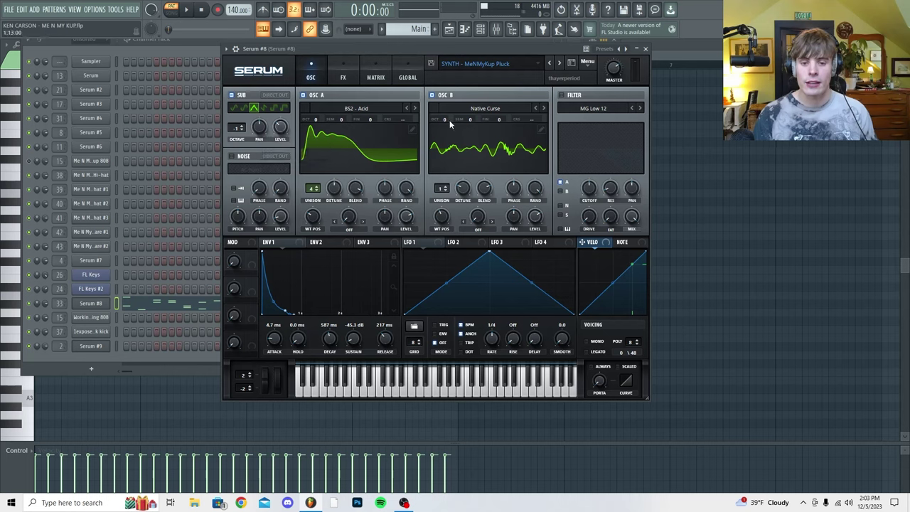
key("z")
key("z")
key("z")
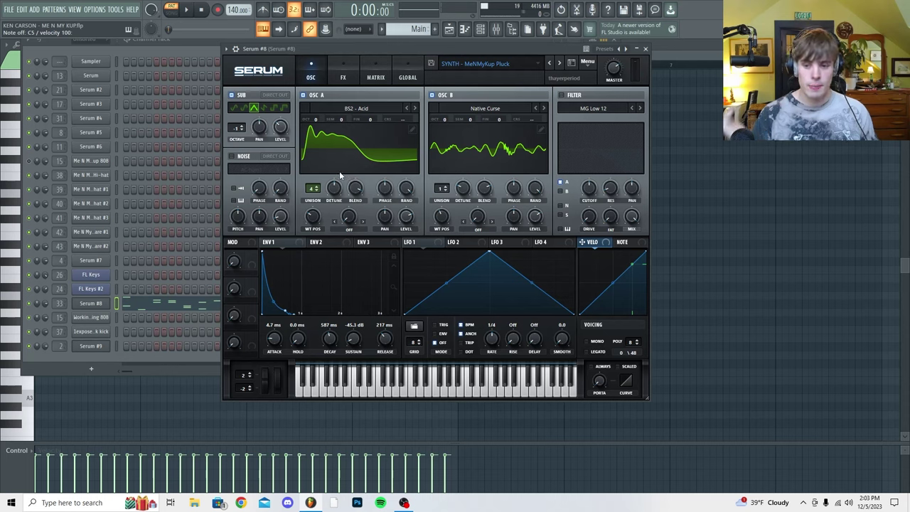
Step: Enable the AC hum1 noise oscillator in Serum #8 and audition the complete oscillator stack
left_click(232, 156)
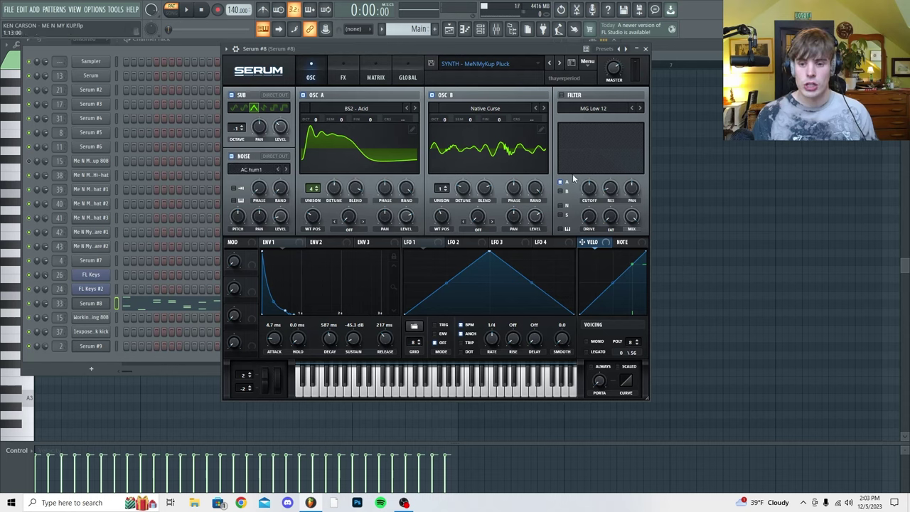
key("z")
key("z")
Step: Turn on the compressor in the Serum #8 effects rack and audition the pluck with it
left_click(344, 76)
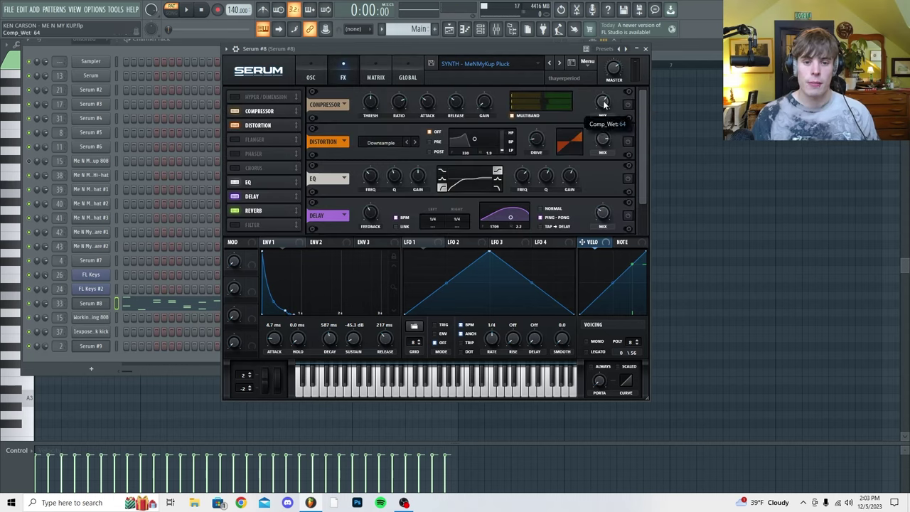
left_click(629, 105)
key("z")
key("z")
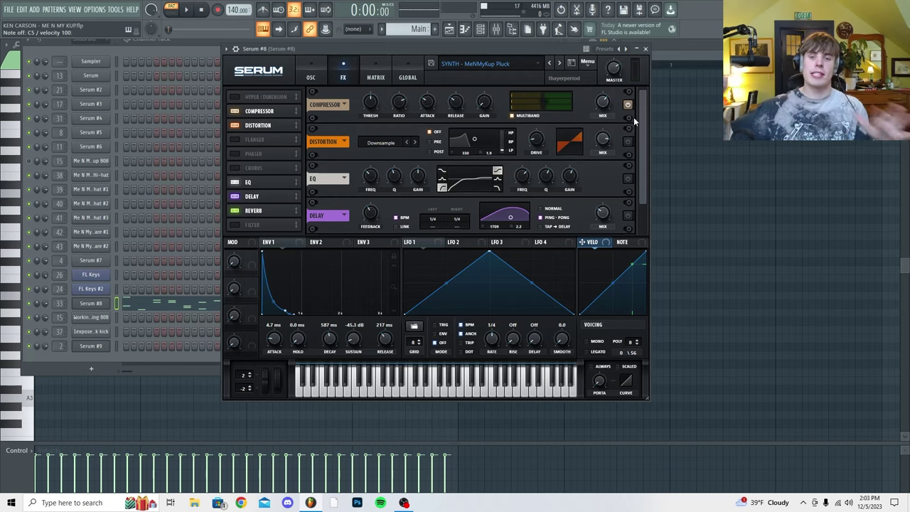
Step: Turn on the Downsample distortion in the Serum #8 effects rack and audition the pluck
left_click(628, 141)
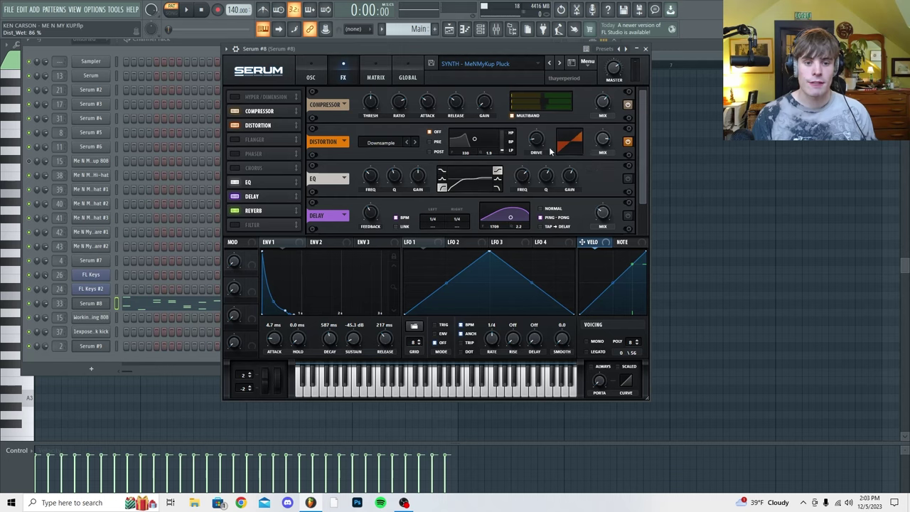
key("z")
key("z")
key("z")
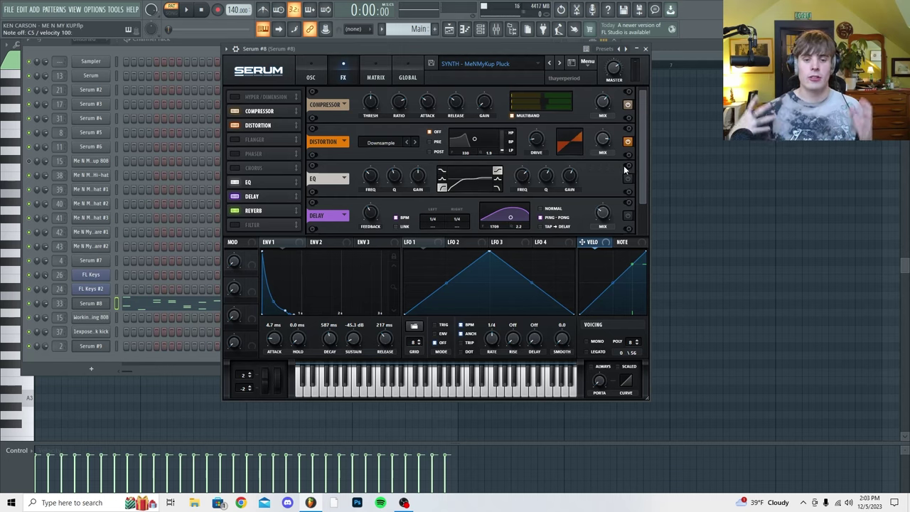
Step: Turn on the EQ, delay and reverb for Serum #8 and play several notes through the full effects chain
scroll(625, 169, "down", 1)
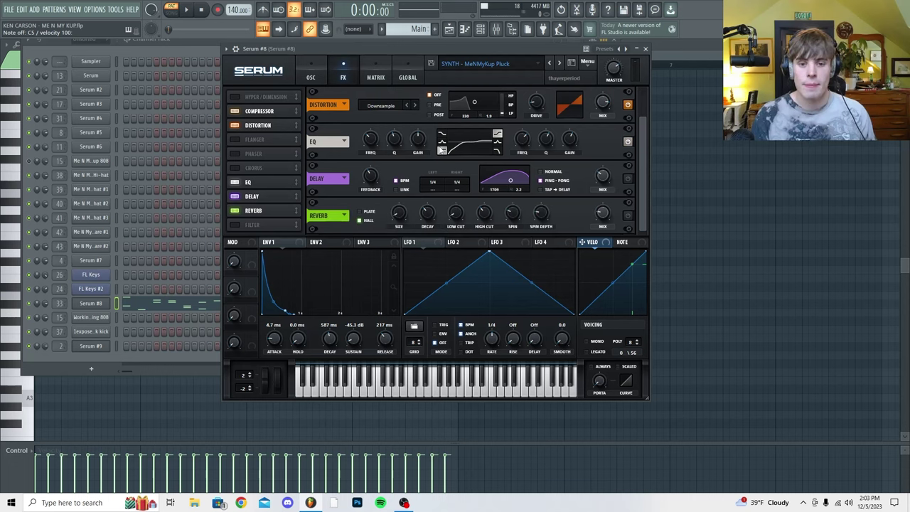
left_click(627, 179)
left_click(627, 215)
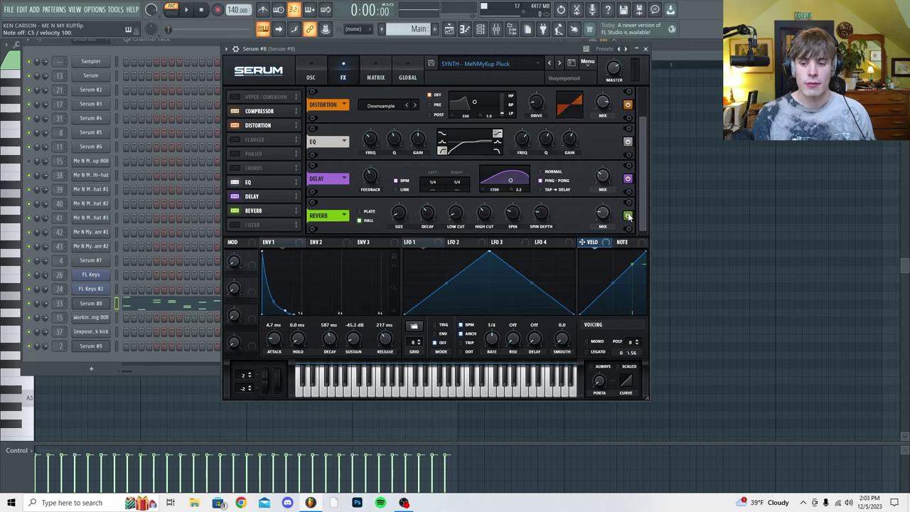
key("q")
key("t")
key("e")
key("v")
key("x")
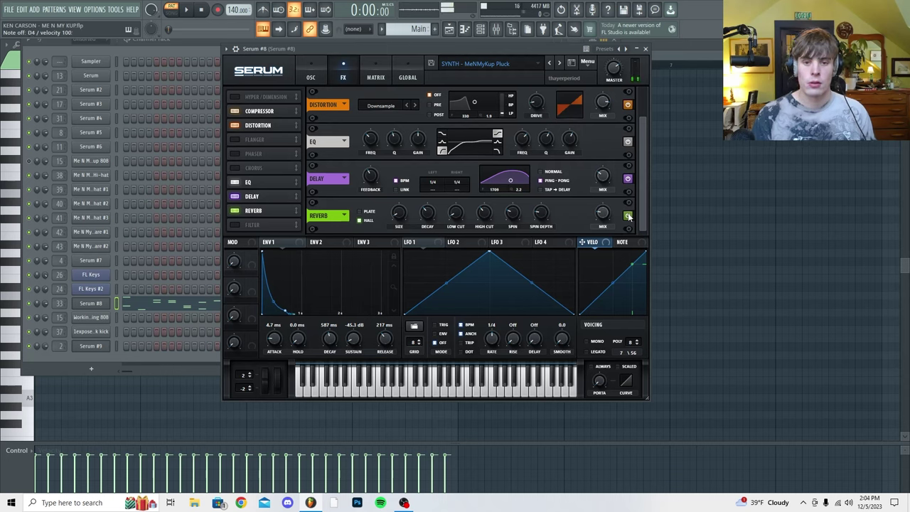
Step: Show the Synth pattern's notes in the Serum #5 piano roll and listen to them in the song
key("space")
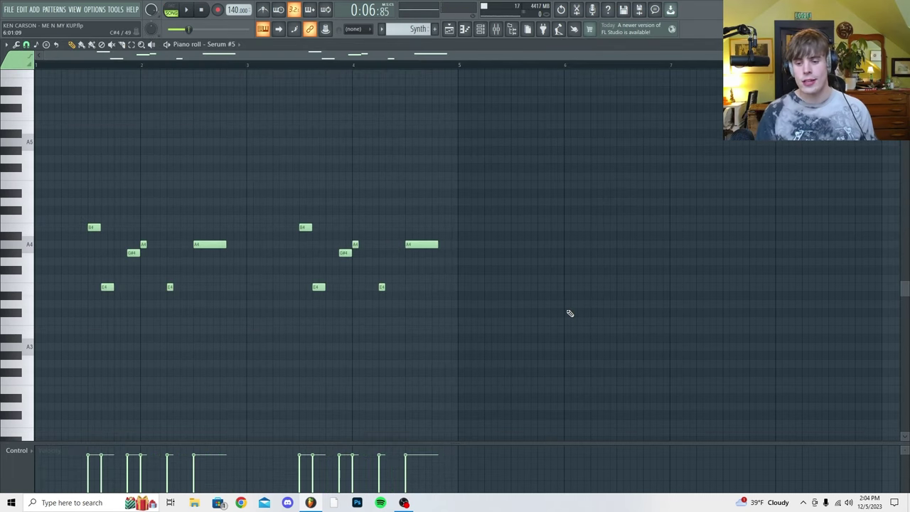
scroll(569, 312, "down", 1)
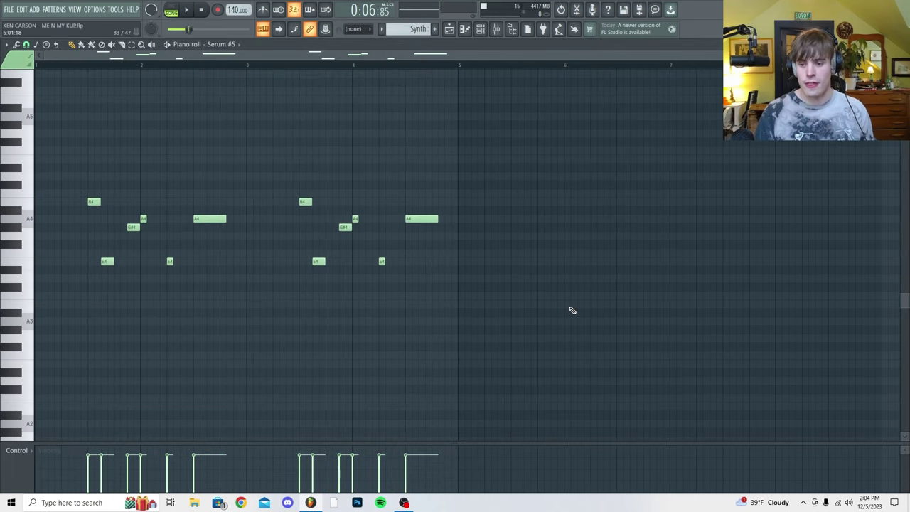
key("space")
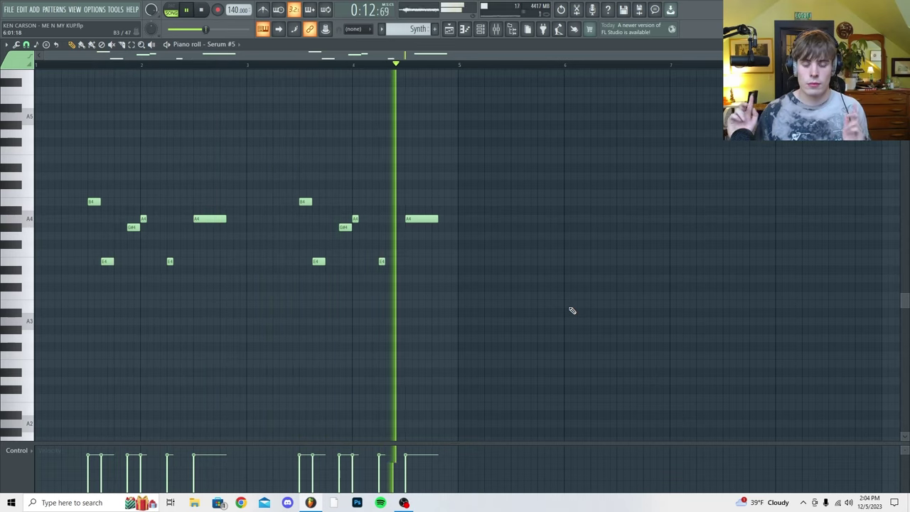
key("space")
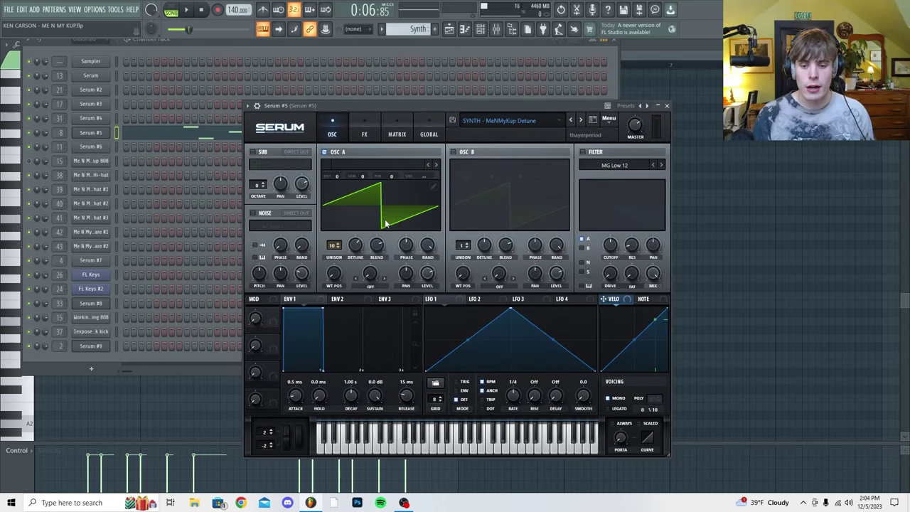
Step: Compare oscillator A of Serum #5 with 1 unison voice, and set its unison to 10 voices
double_click(336, 247)
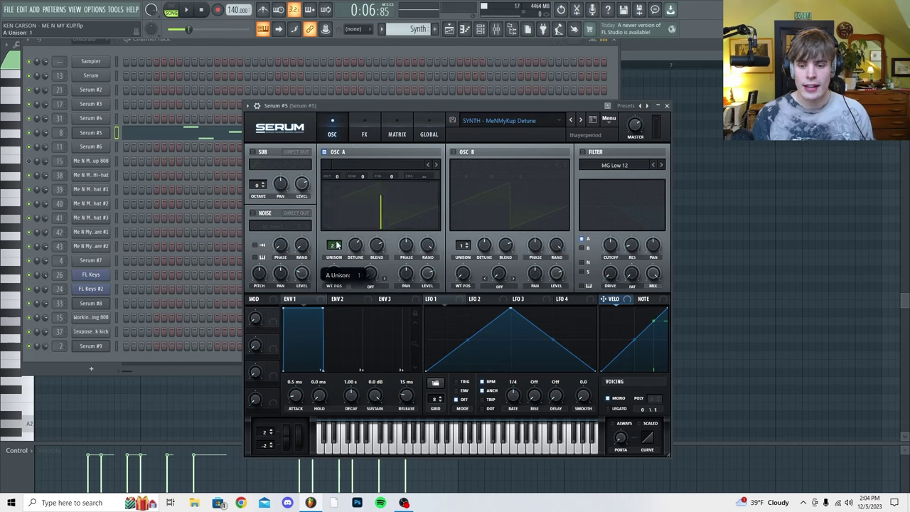
left_click_drag(335, 247, 344, 211)
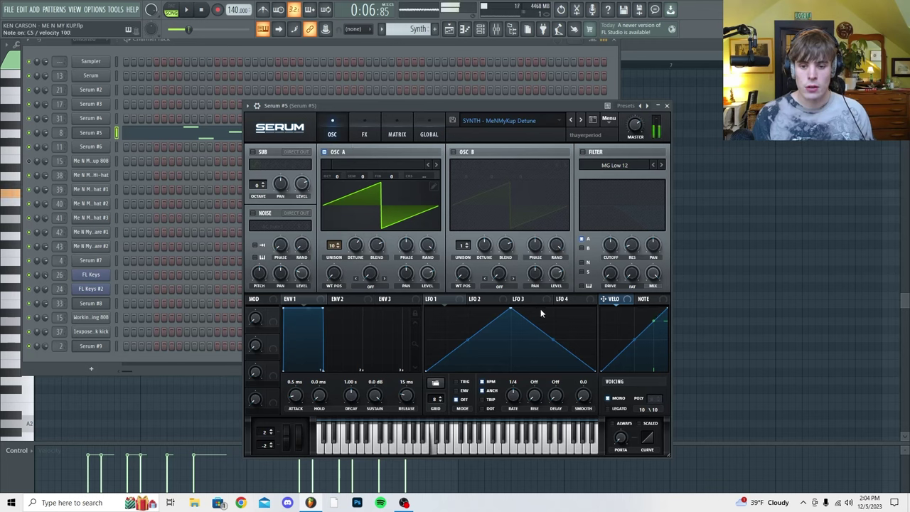
Step: Vary oscillator A's unison detune in Serum #5 while auditioning notes, and set it to 0.40
left_click(361, 247)
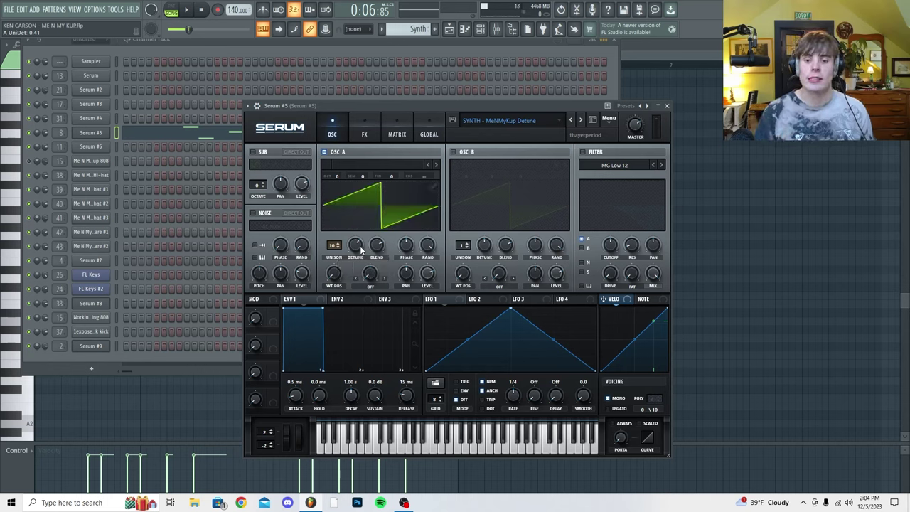
key("z")
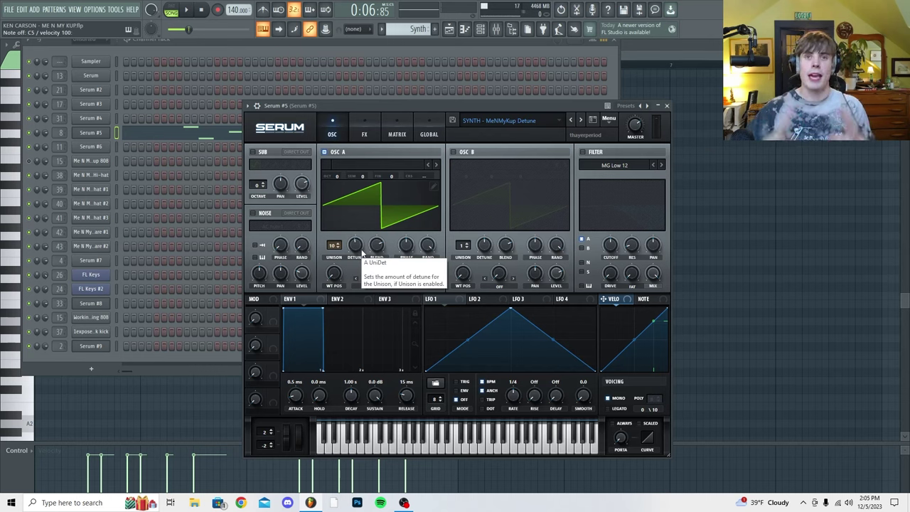
left_click_drag(363, 254, 361, 235)
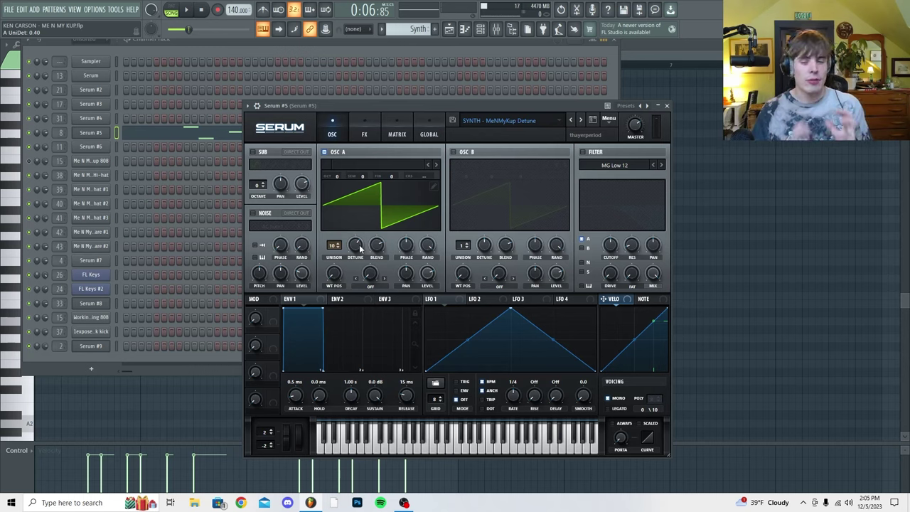
Step: Turn on the chorus, EQ and delay in the Serum #5 effects rack while auditioning the synth
left_click(364, 130)
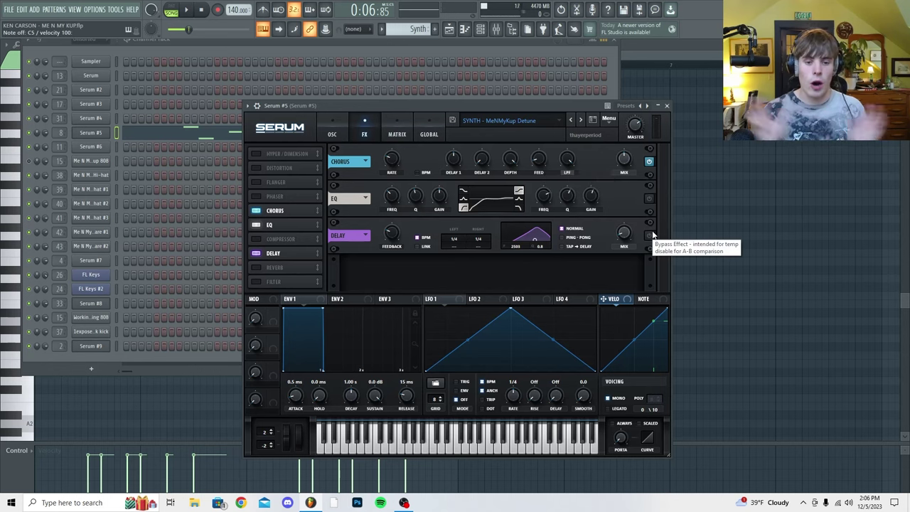
left_click(649, 199)
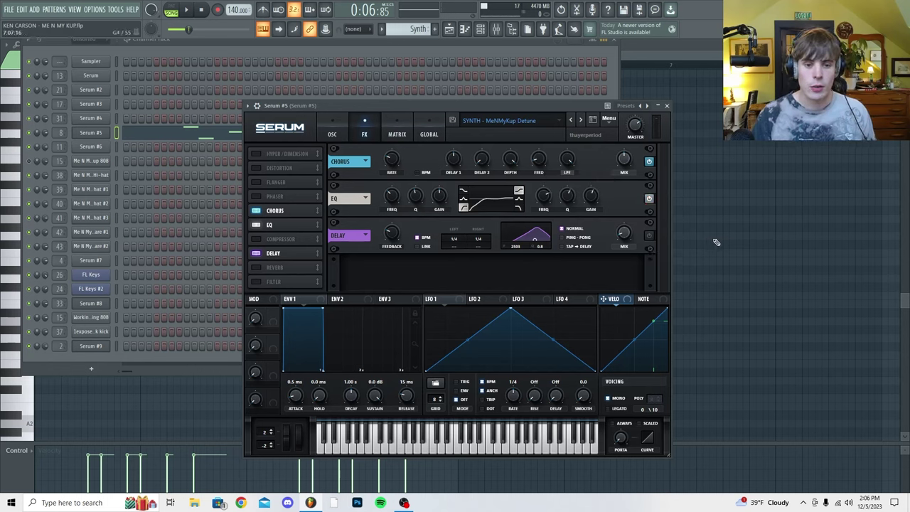
key("z")
left_click(648, 235)
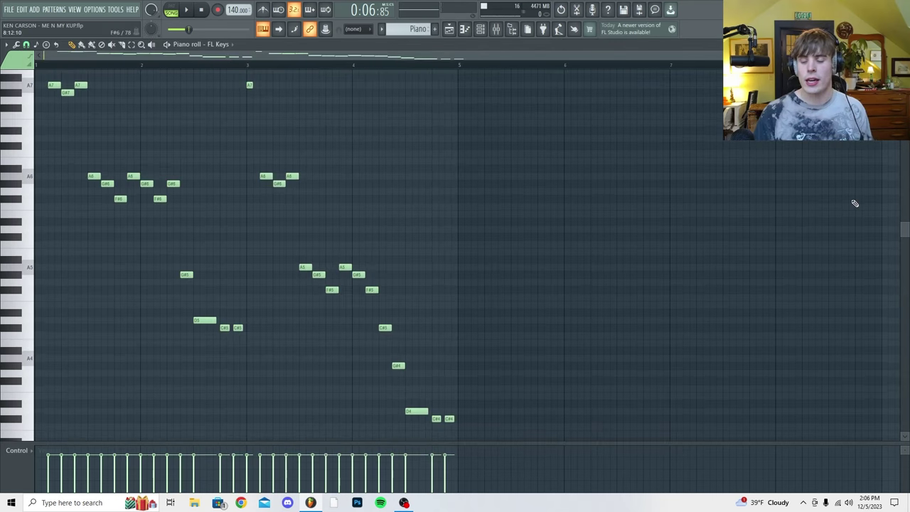
Step: Listen to the Piano pattern and the Lead pattern from their piano rolls
key("space")
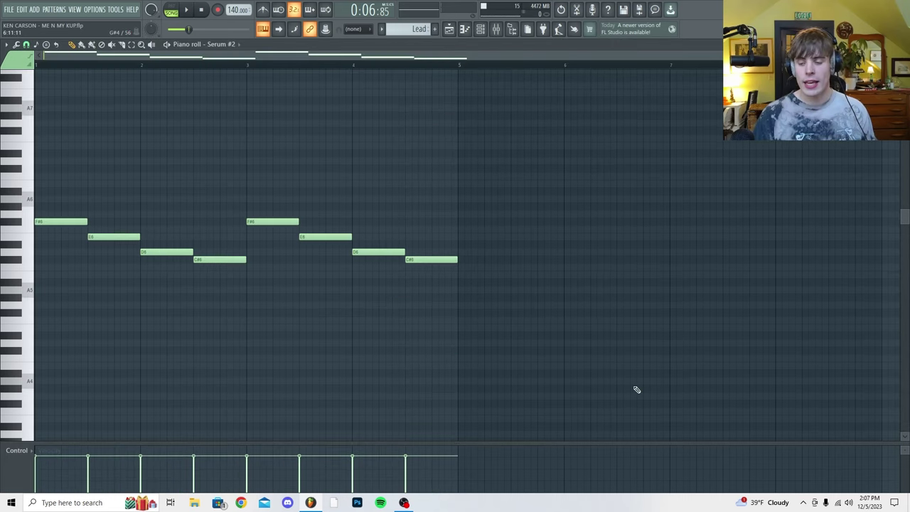
key("space")
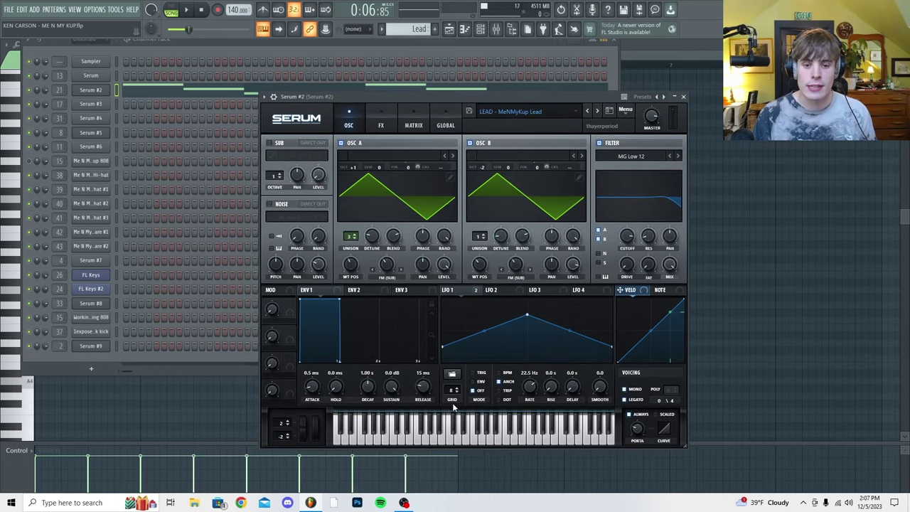
Step: Audition the Serum #2 lead sound with single notes across low and high octaves, including a glide over the keyboard
key("z")
key("b")
key("e")
key("q")
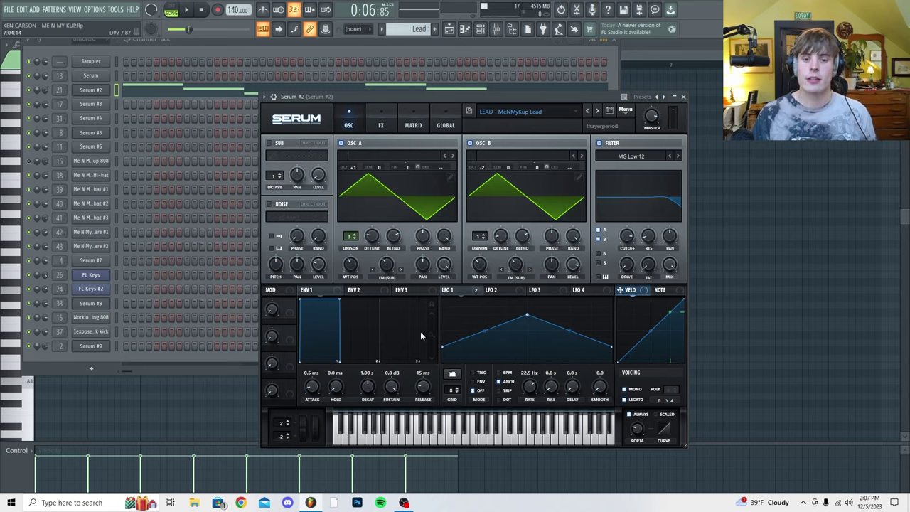
key("z")
key("m")
left_click(564, 429)
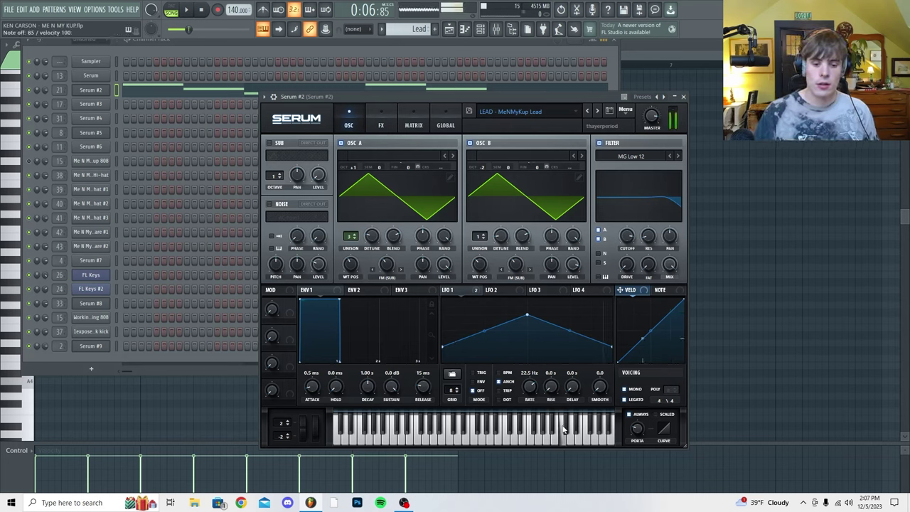
left_click_drag(564, 429, 493, 446)
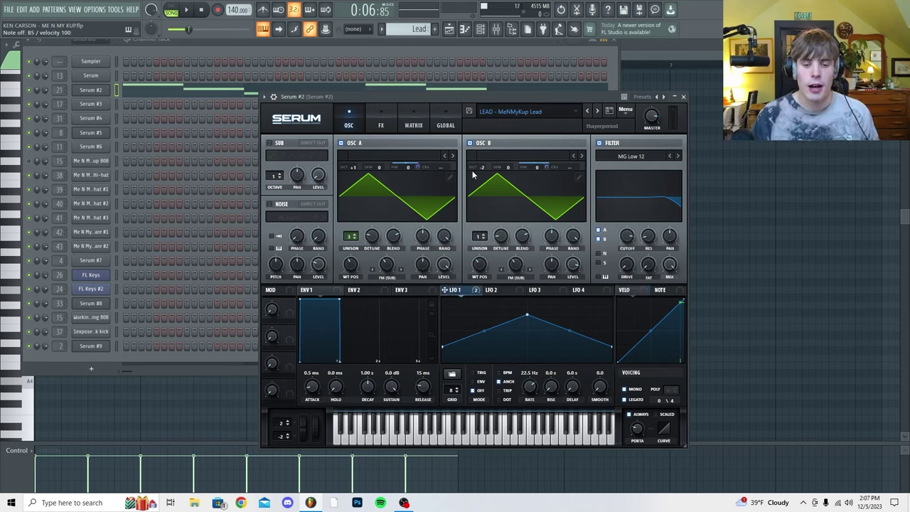
Step: Compare the Serum #2 lead with oscillator B and oscillator A each switched off and back on
left_click(478, 144)
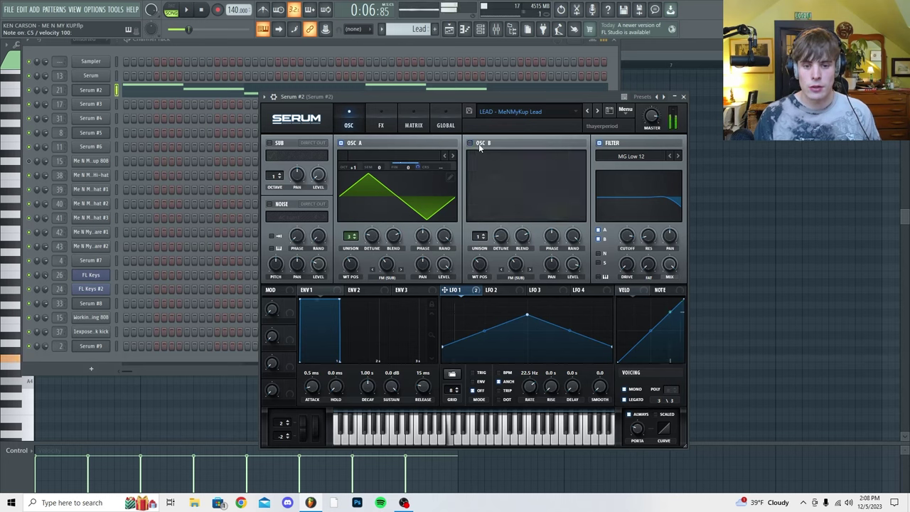
left_click(479, 144)
left_click(349, 145)
left_click(349, 145)
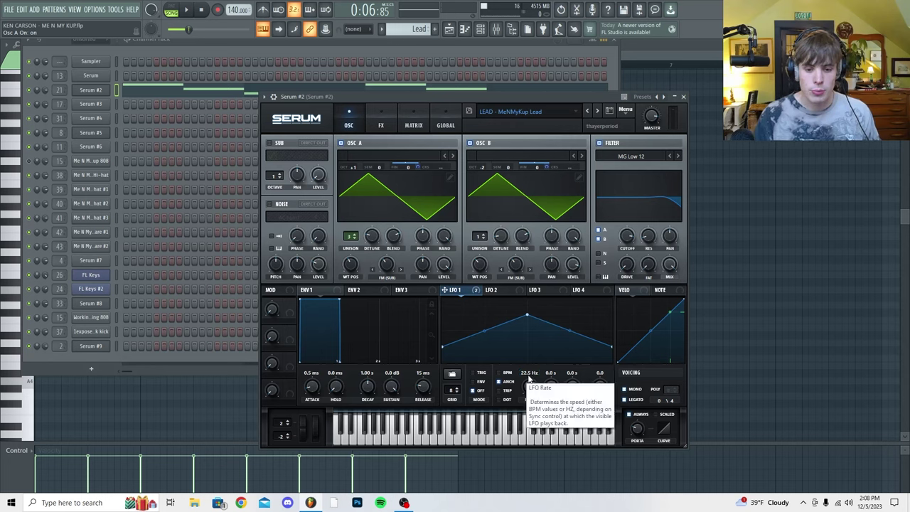
Step: Audition the LFO 1 fine-pitch modulation on both oscillators of Serum #2 and check its rate
key("z")
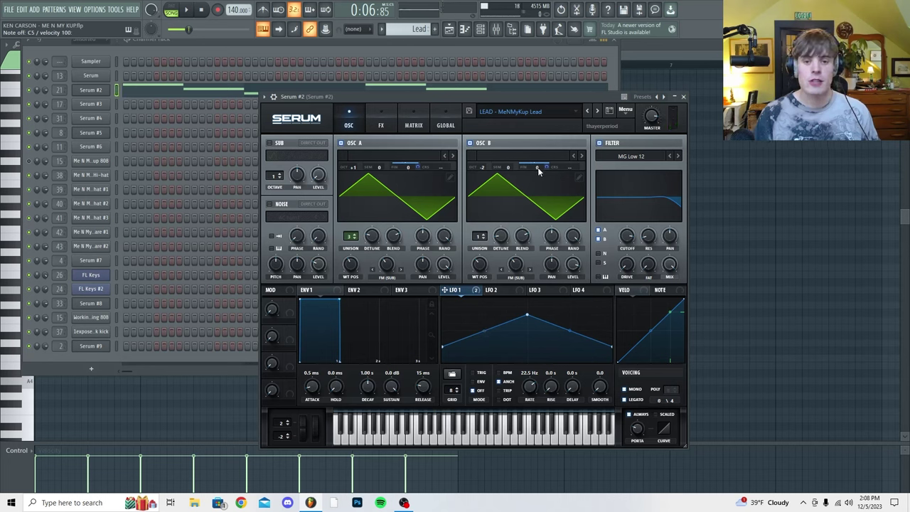
mouse_move(538, 169)
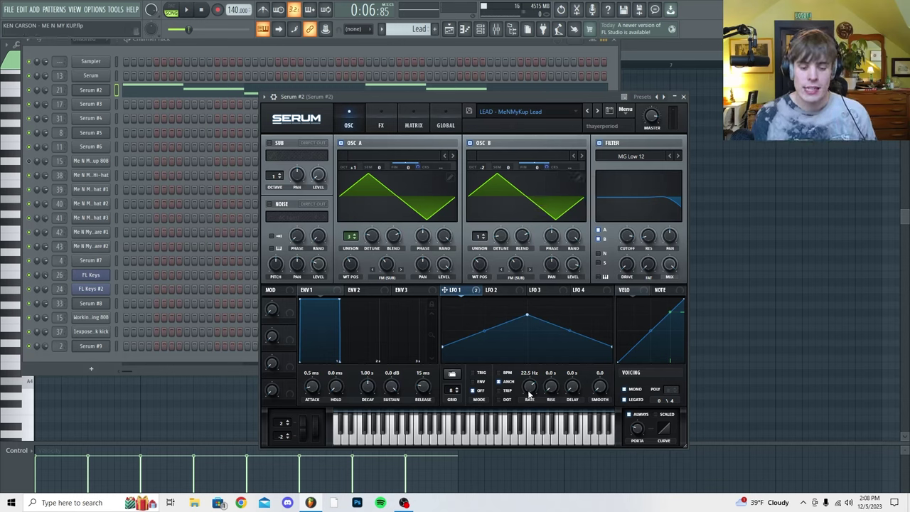
mouse_move(531, 385)
left_mouse_down()
mouse_move(529, 421)
mouse_move(538, 377)
left_mouse_up()
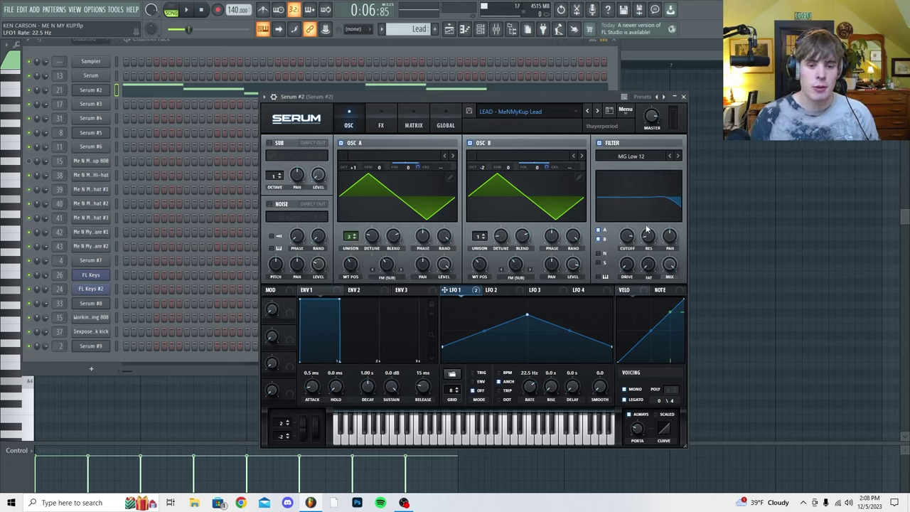
Step: Compare the Serum #2 lead with its MG Low 12 filter switched off and back on
left_click_drag(594, 98, 577, 89)
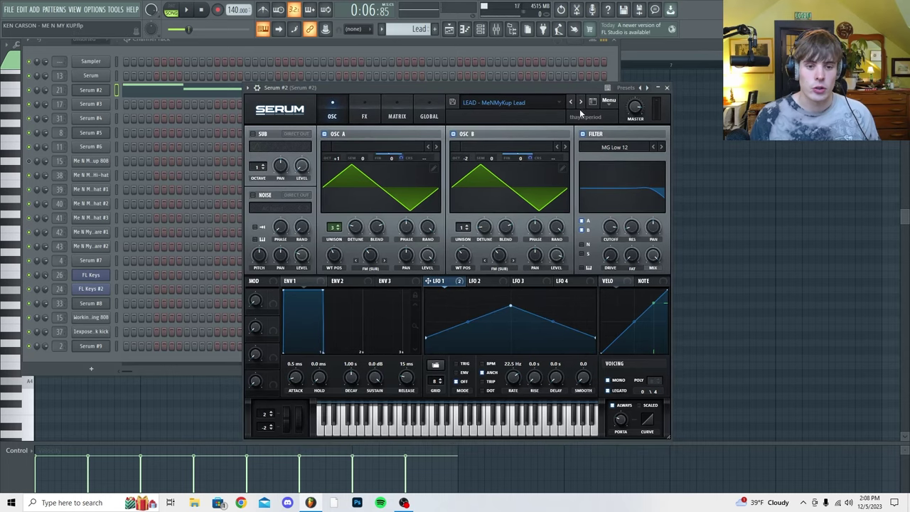
left_click(591, 136)
left_click(591, 136)
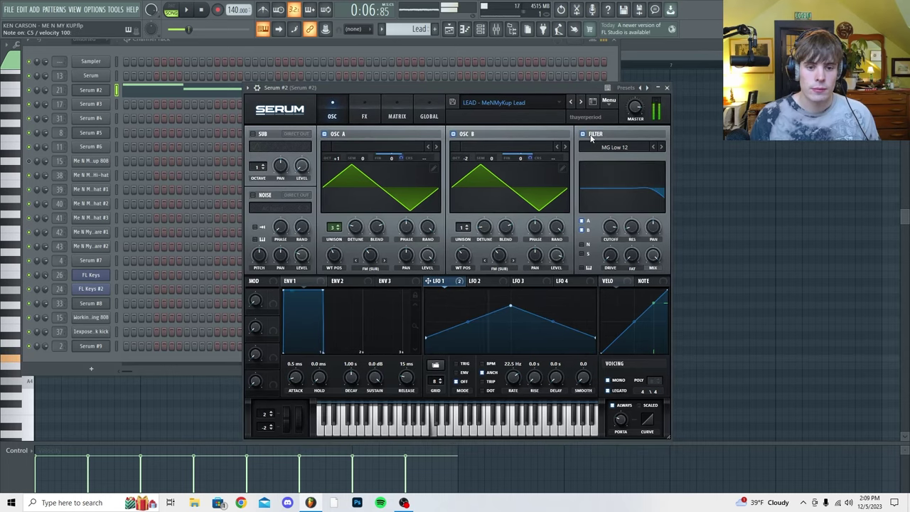
Step: Turn on the compressor, EQ and chorus in the Serum #2 effects rack while auditioning the lead
left_click(365, 112)
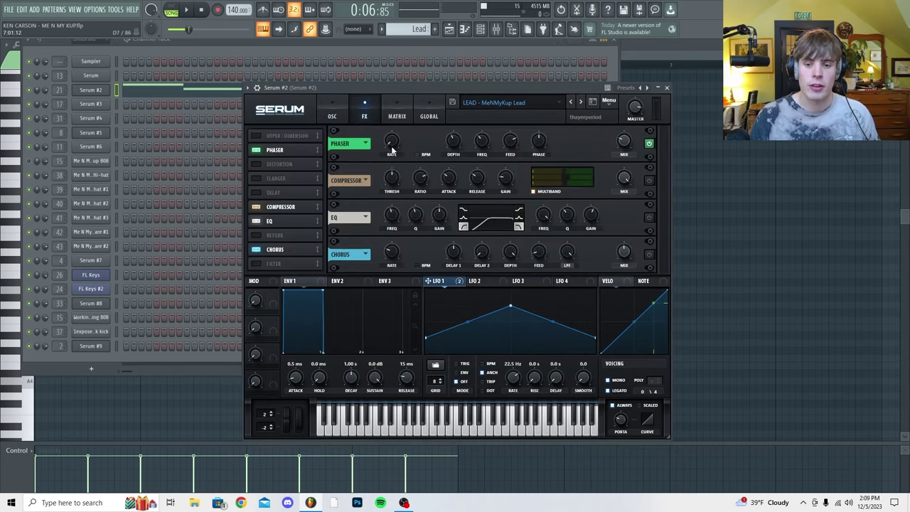
mouse_move(392, 149)
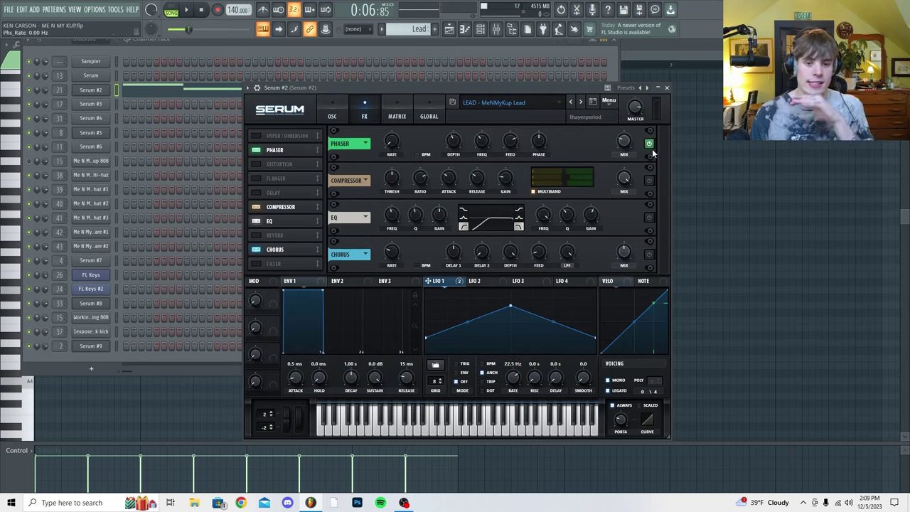
key("q")
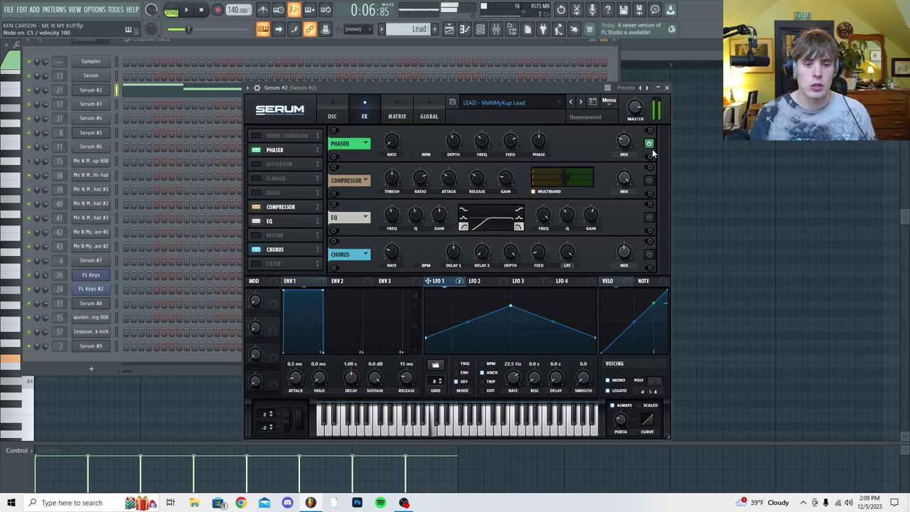
left_click(649, 180)
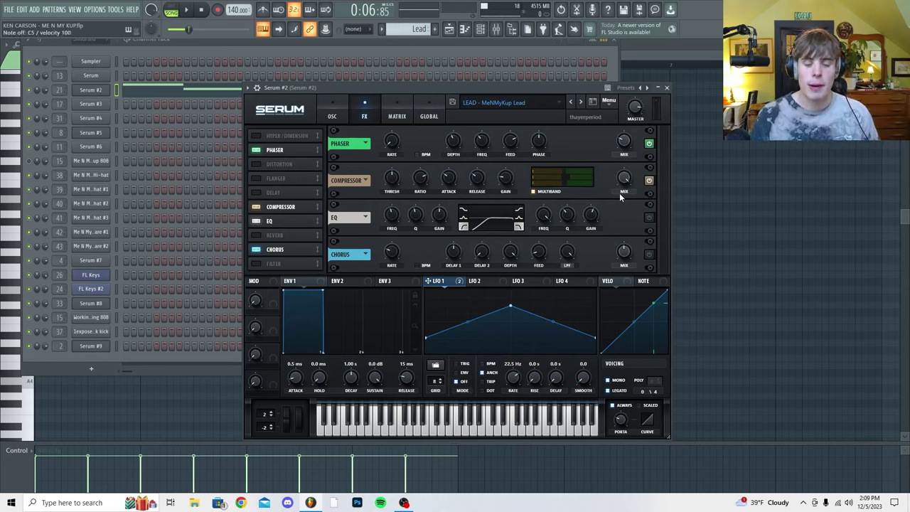
left_click(649, 218)
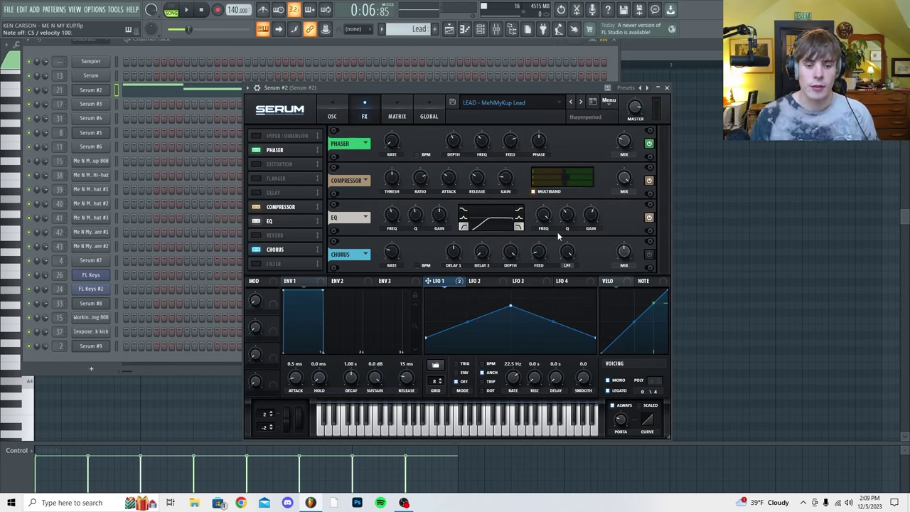
left_click(650, 255)
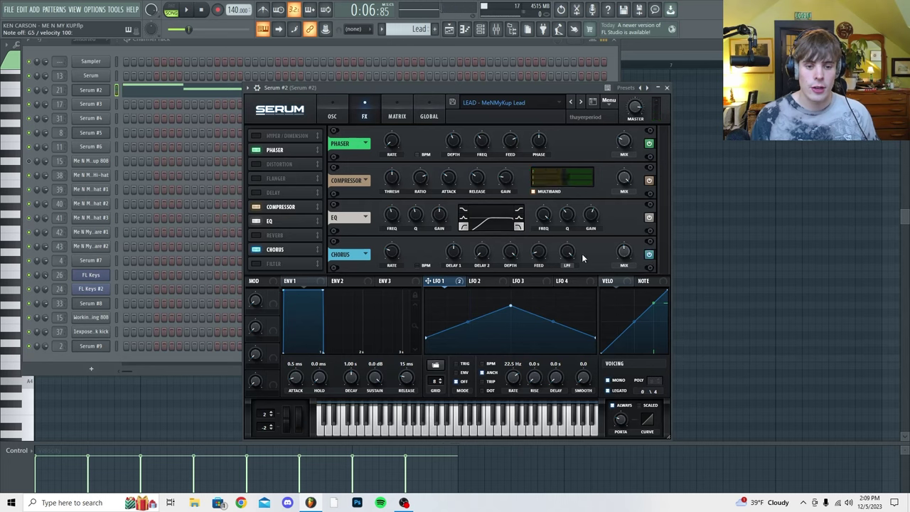
mouse_move(631, 256)
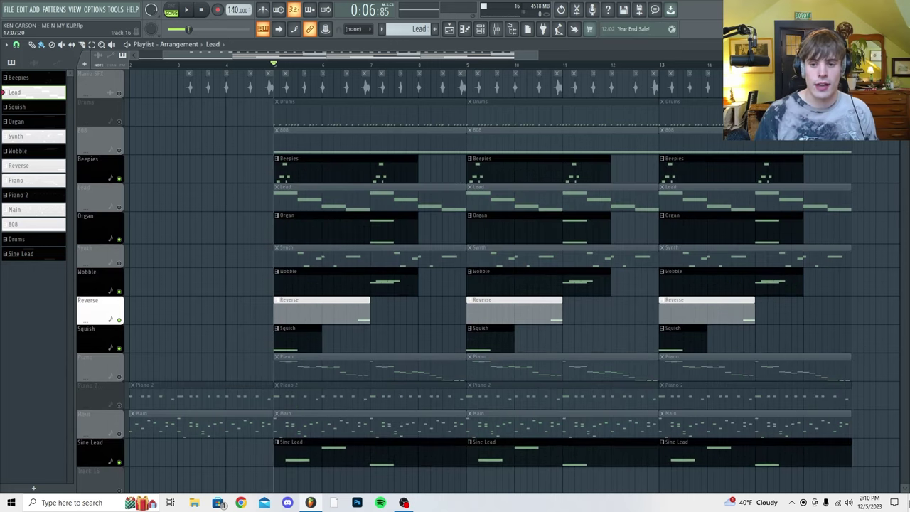
Step: Listen to the Beepies pattern, check its Serum synth's portamento time, and audition notes on that sound
key("space")
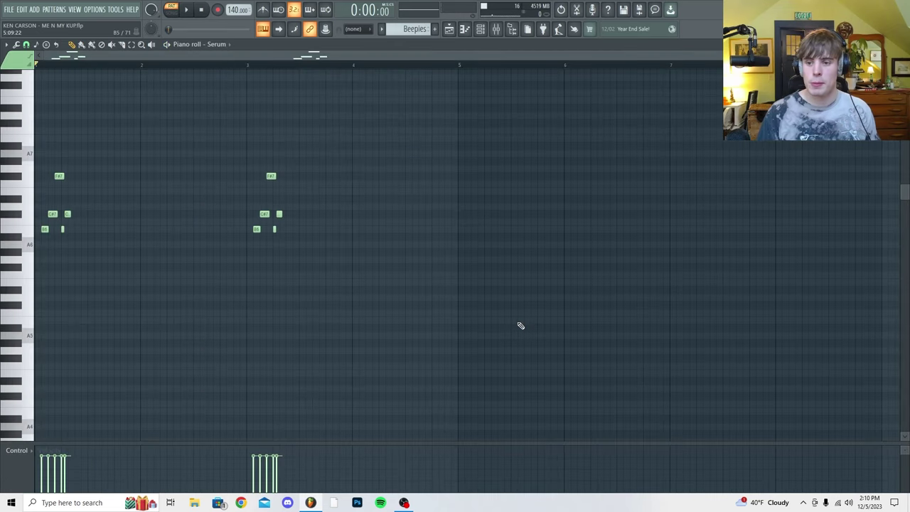
key("space")
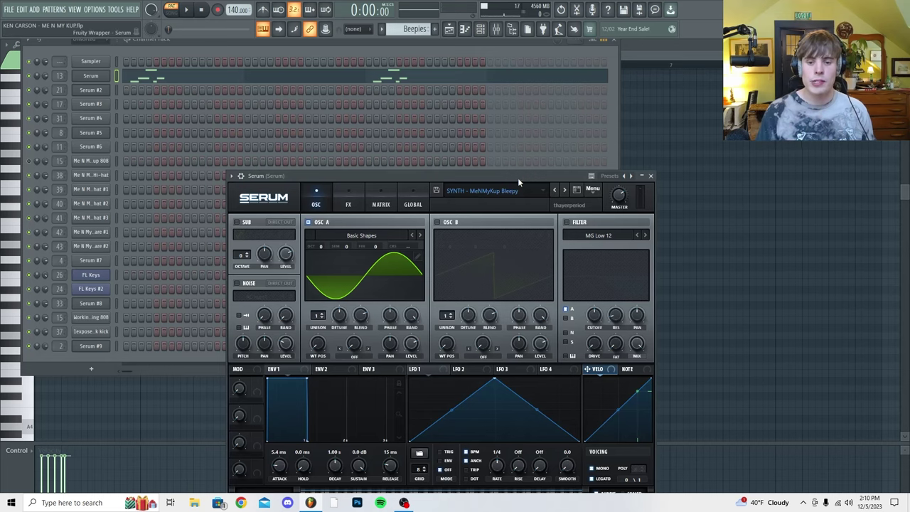
left_click_drag(517, 177, 521, 81)
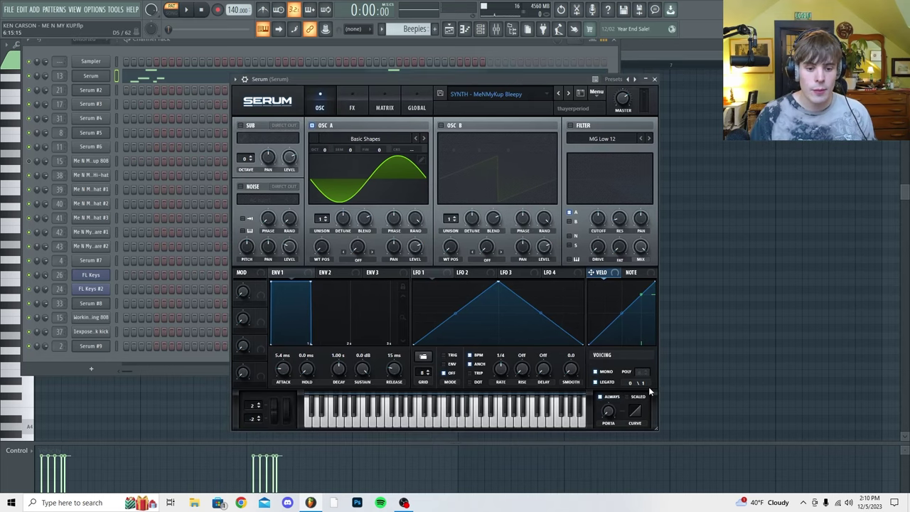
left_click(612, 410)
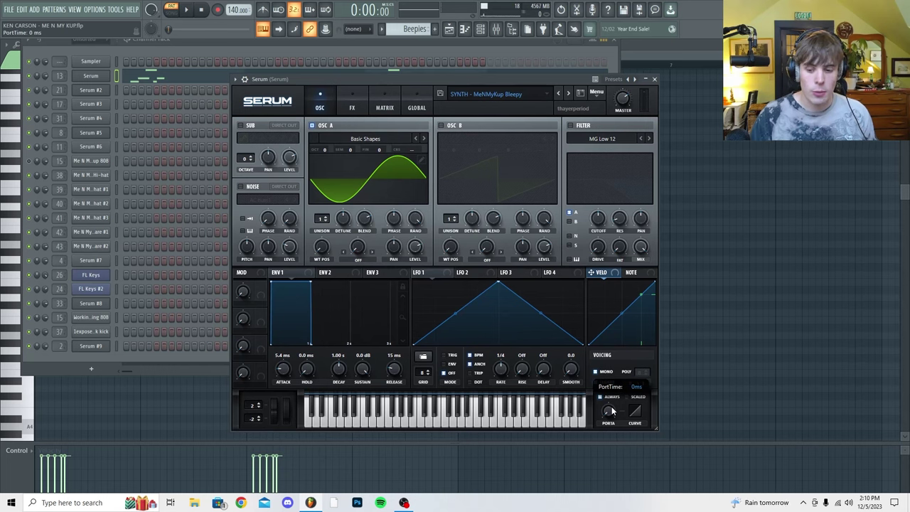
left_click(475, 421)
left_click(513, 423)
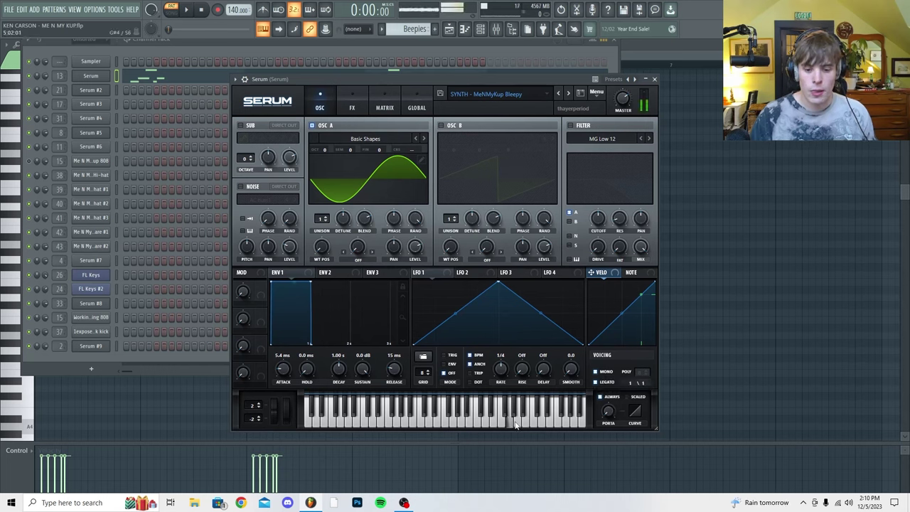
left_click(438, 424)
Step: Examine the delay, compressor and EQ in the Beepies synth's effects rack while playing test notes
left_click(351, 107)
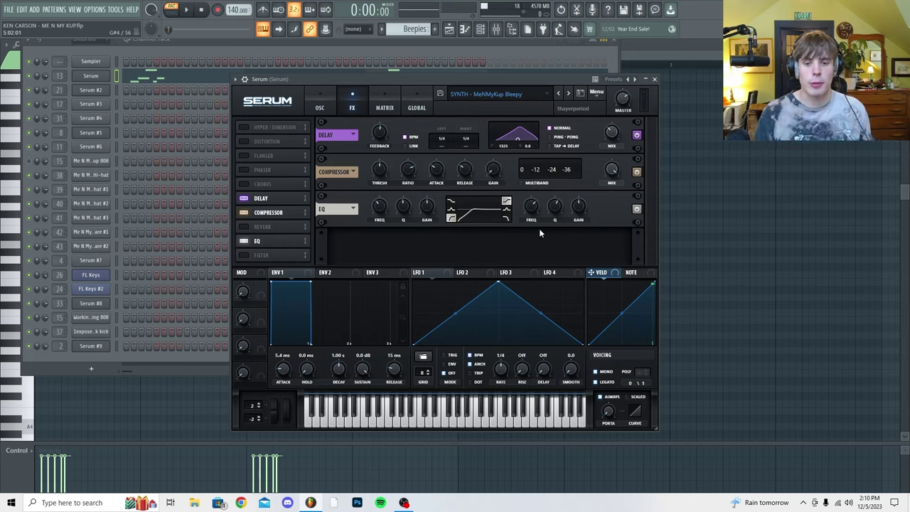
key("d")
key("e")
key("t")
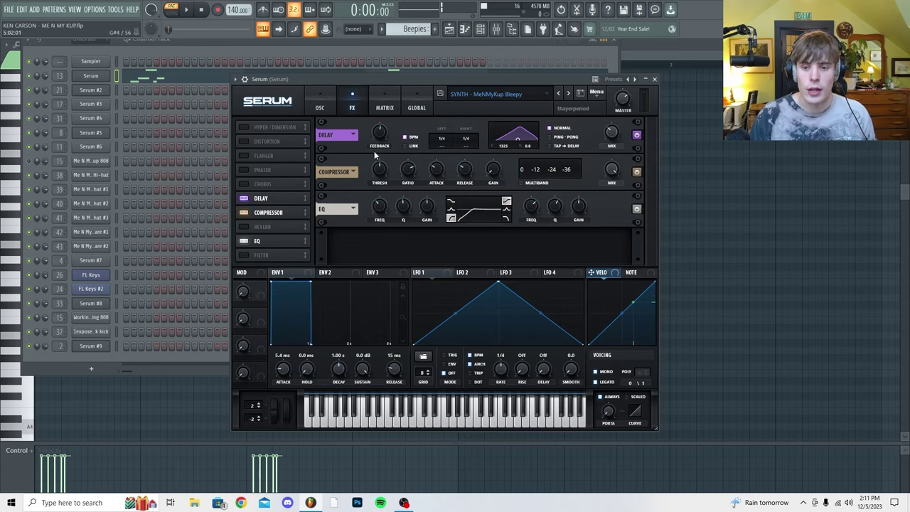
left_click(319, 107)
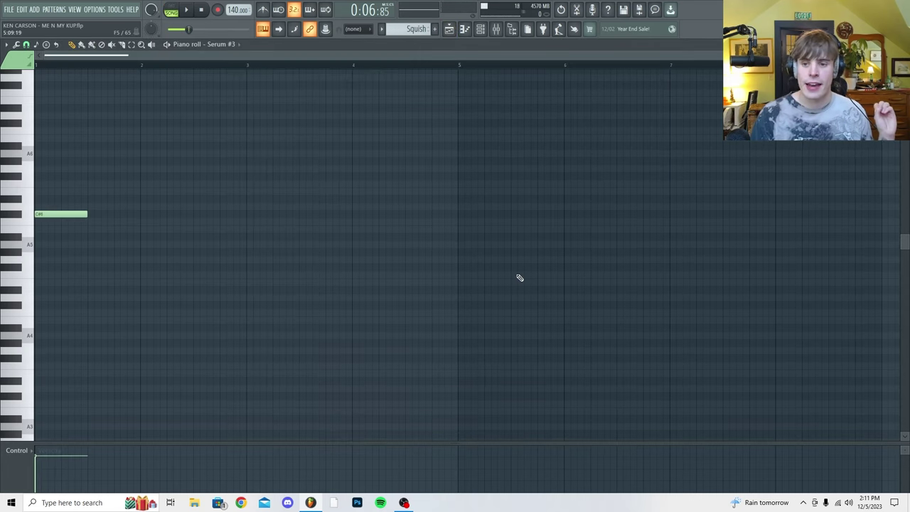
Step: Listen to the Squish pattern and audition its Serum #3 synth with a test note
key("space")
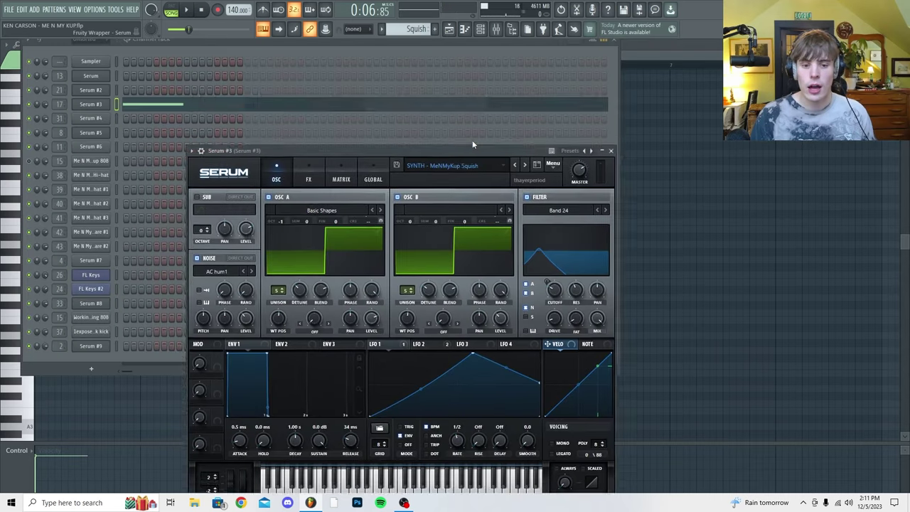
left_click_drag(472, 151, 482, 82)
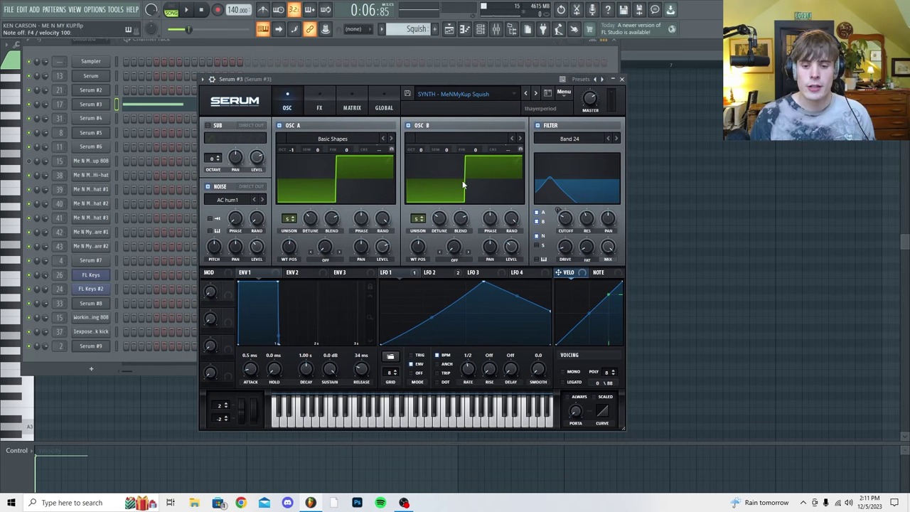
key("z")
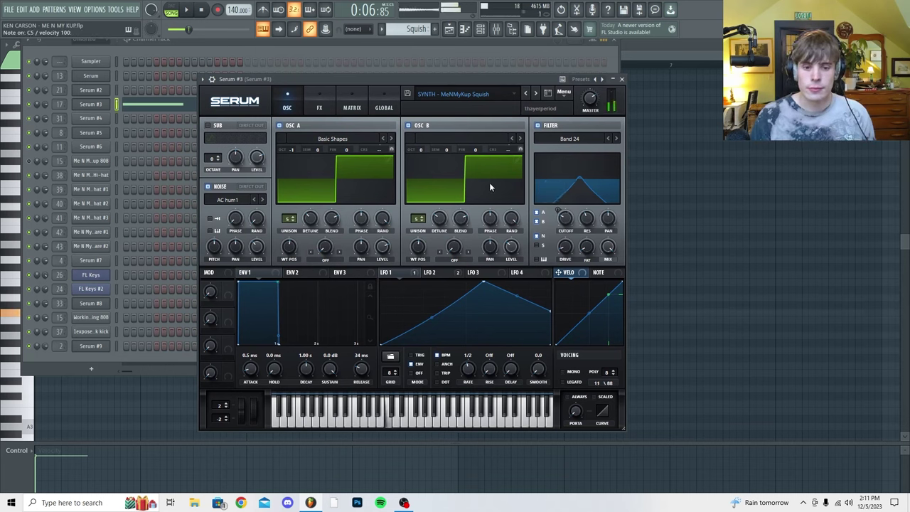
Step: Switch off the Band 24 filter in Serum #3 and audition the LFO 2 coarse-pitch sweep by itself
left_click(538, 125)
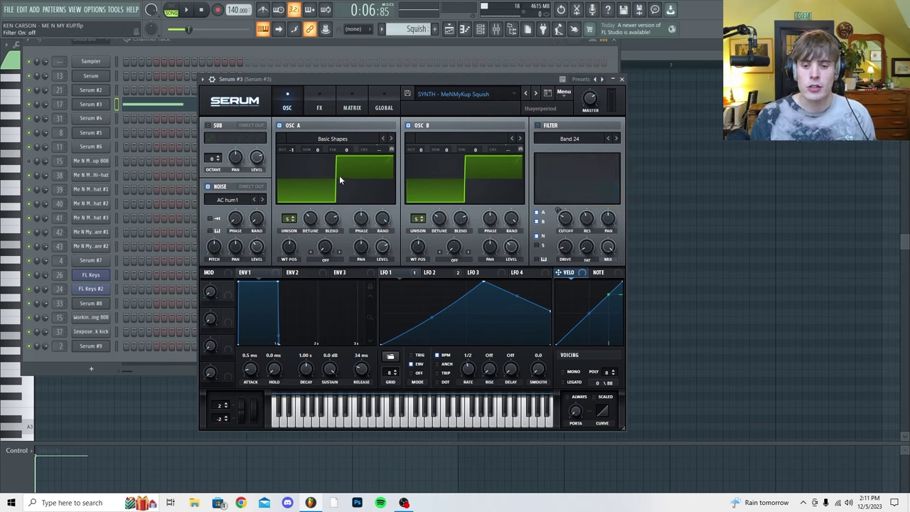
left_click(436, 273)
key("z")
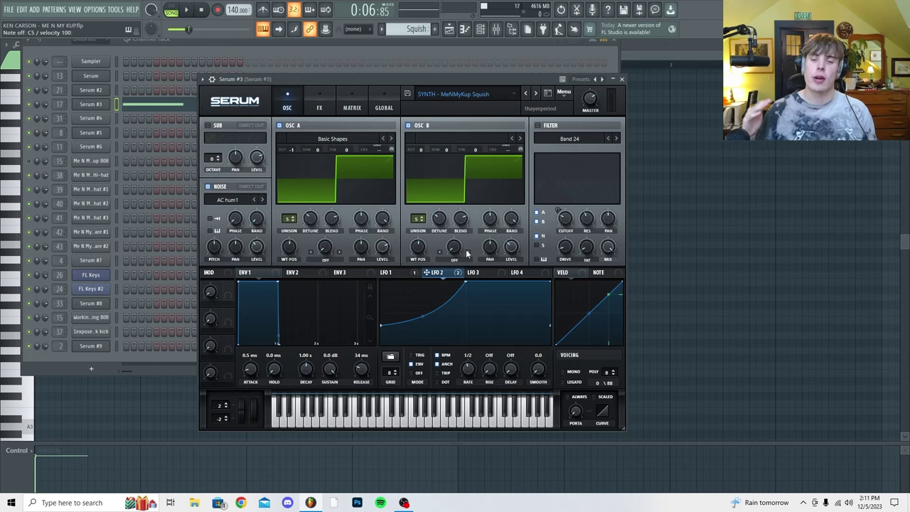
key("q")
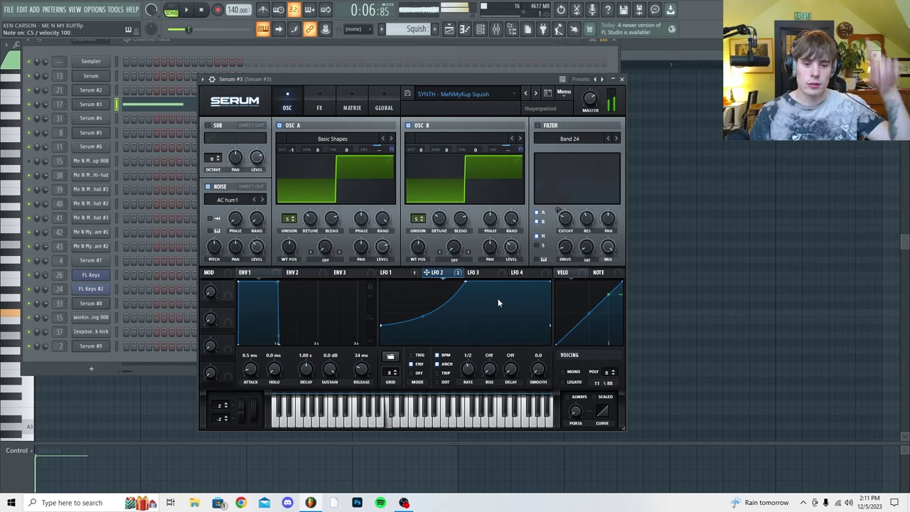
Step: Turn the Band 24 filter of Serum #3 back on and audition the LFO 1 cutoff modulation
left_click(393, 272)
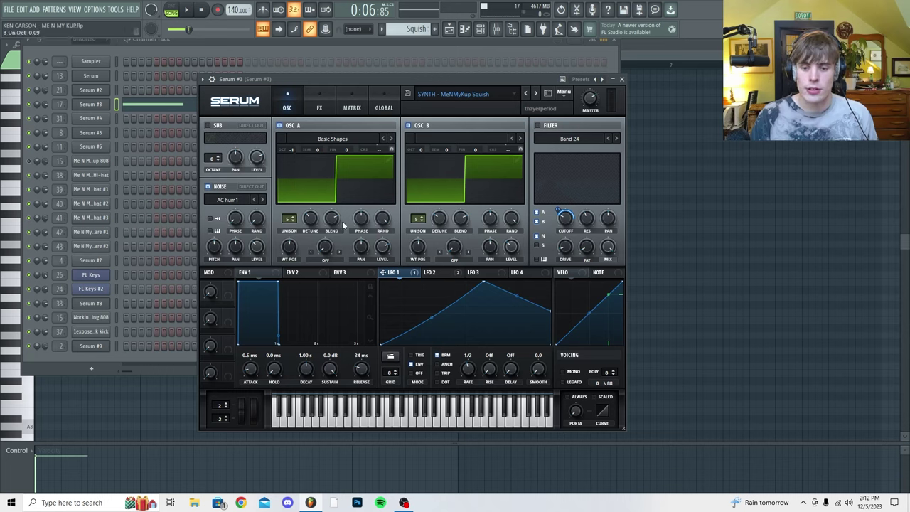
left_click(551, 126)
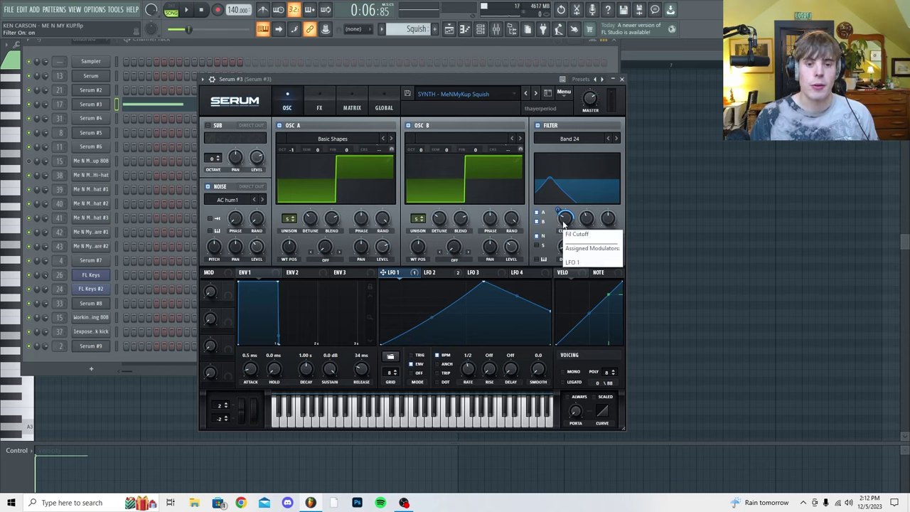
key("q")
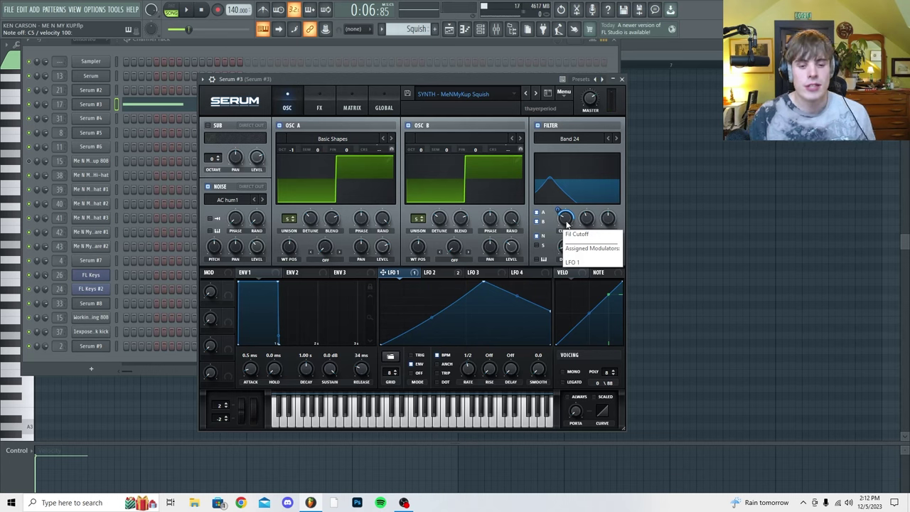
mouse_move(591, 222)
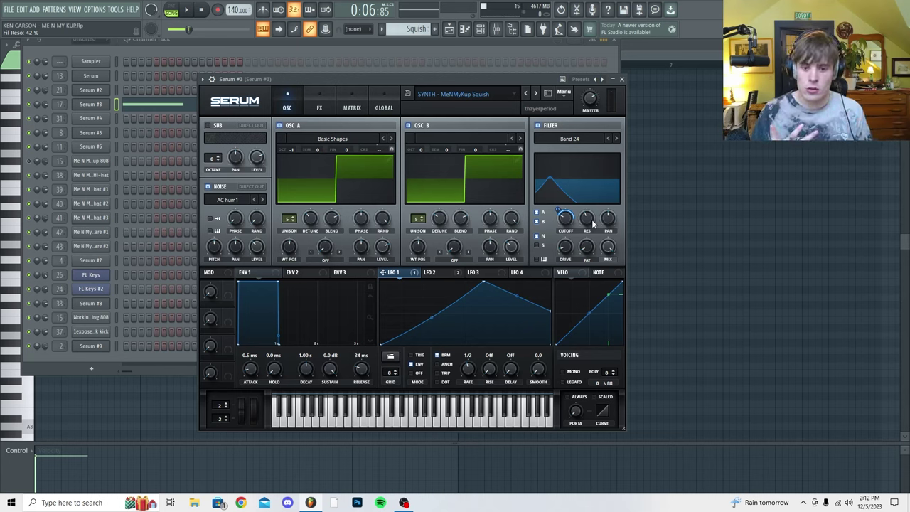
Step: Turn on the delay, reverb and EQ effects of Serum #3 one after another while playing test notes
key("z")
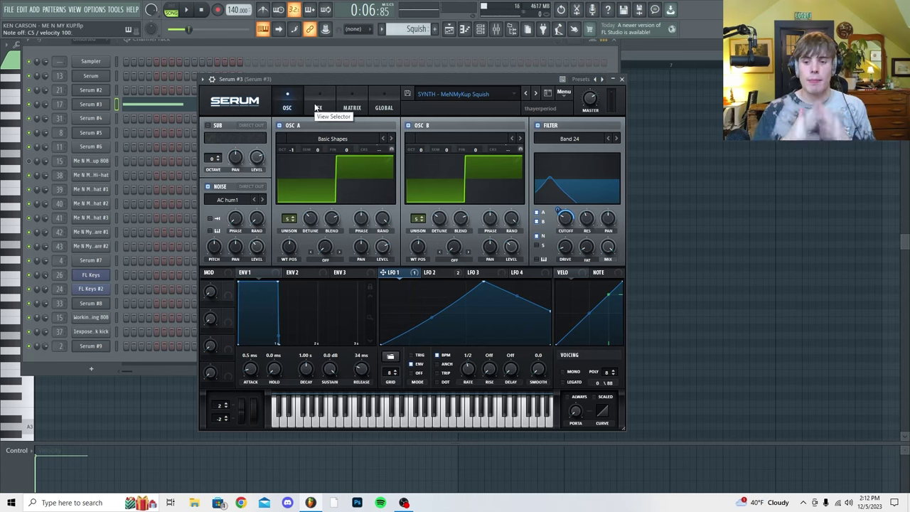
left_click(318, 107)
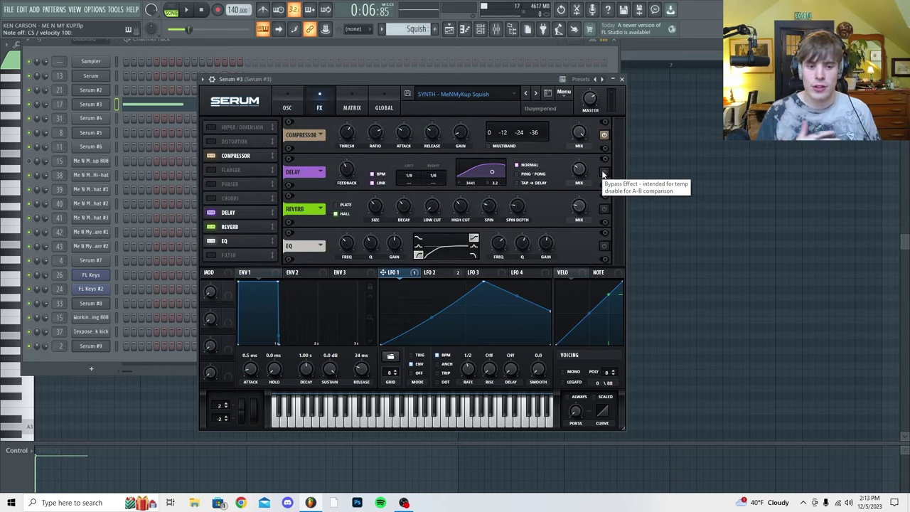
left_click(604, 172)
left_click(603, 208)
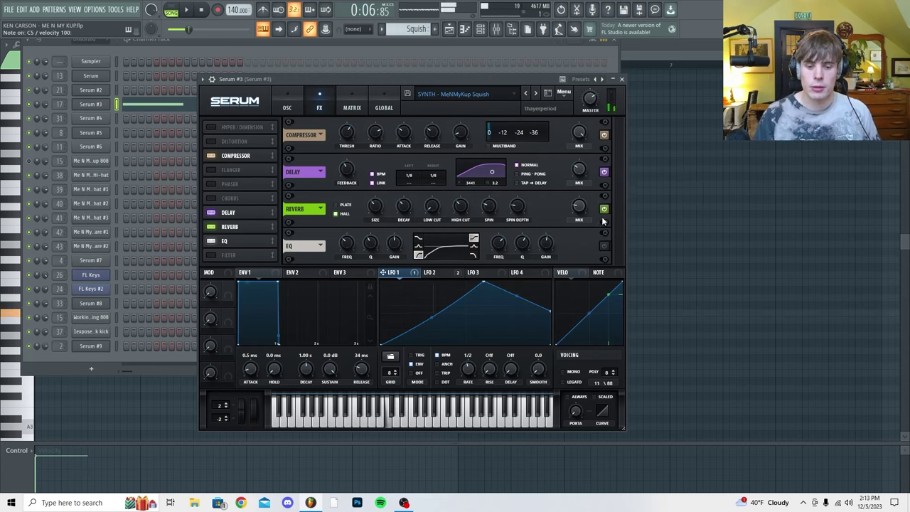
left_click(603, 245)
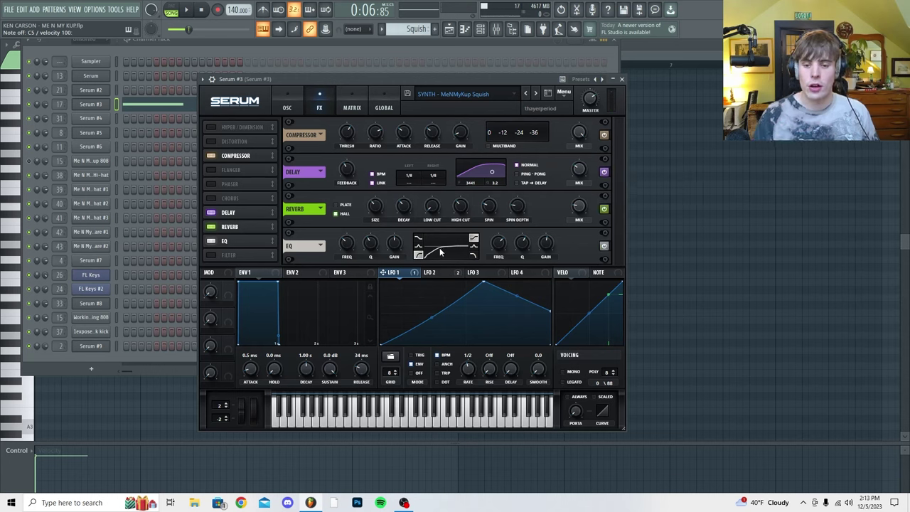
key("z")
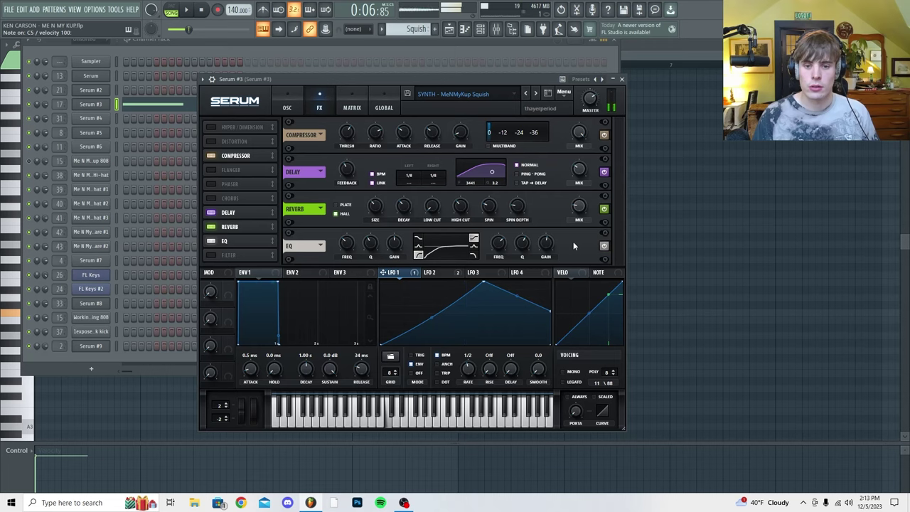
left_click(289, 108)
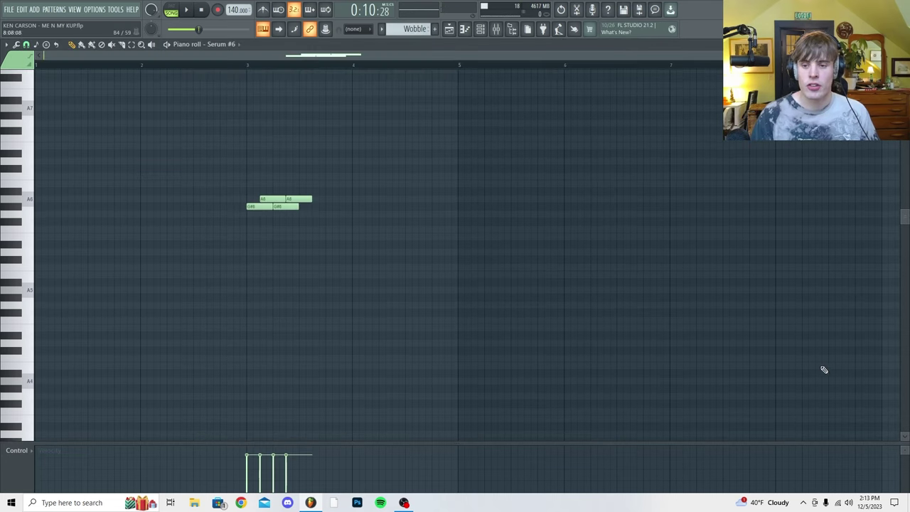
Step: Listen to the Wobble pattern in pattern mode and audition its Serum #6 synth with a test note
left_click(171, 8)
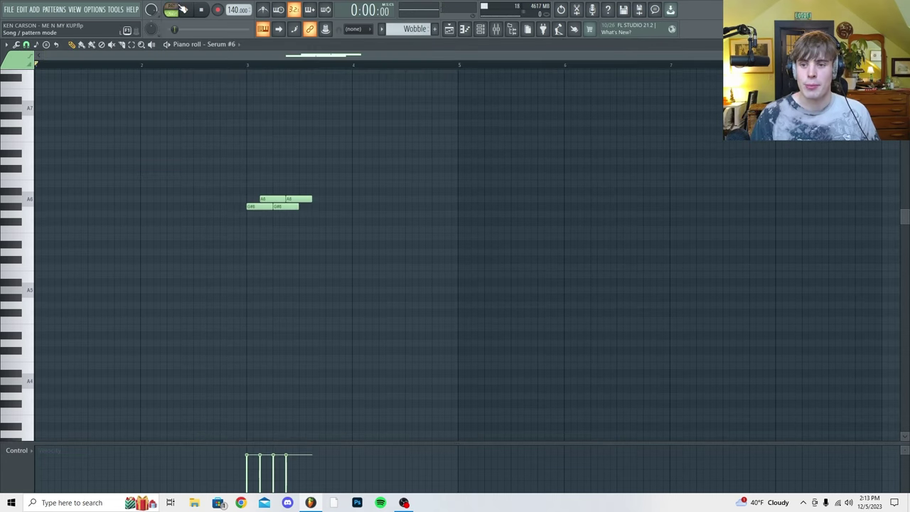
key("space")
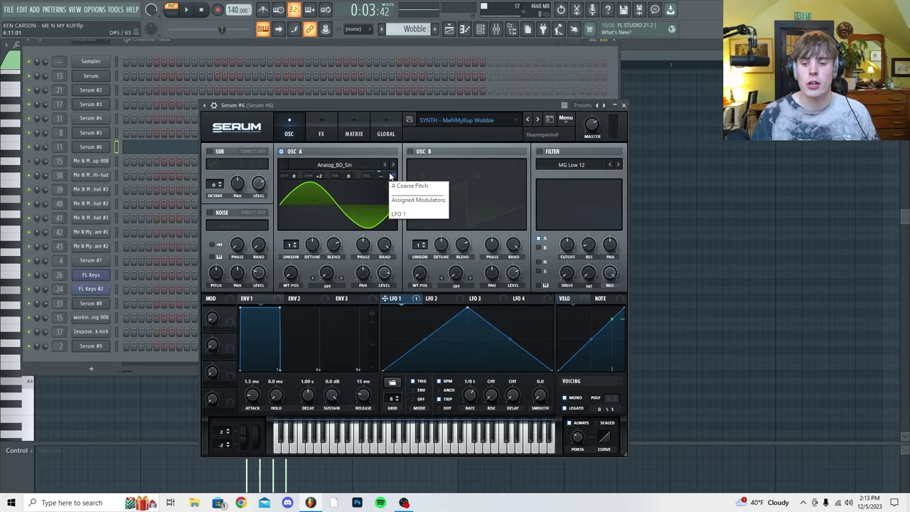
key("c")
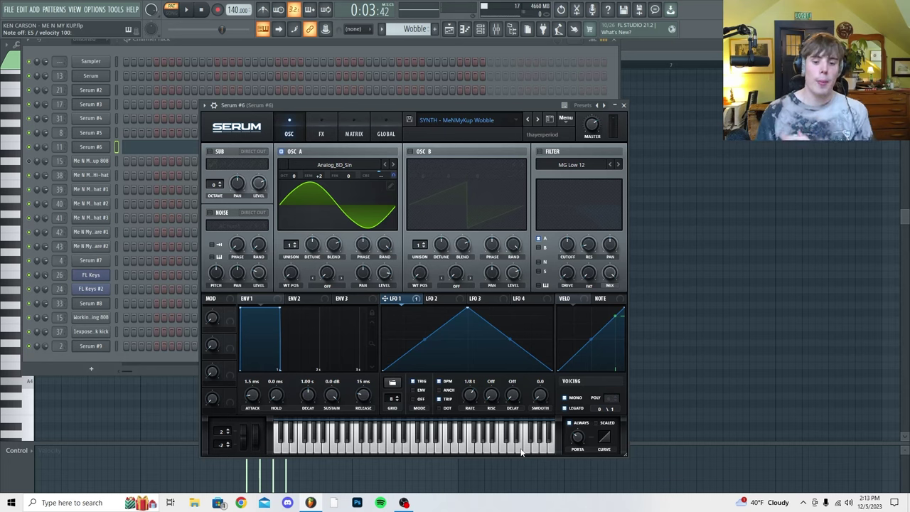
Step: Examine the compressor, EQ and chorus in Serum #6's effects rack and play a high note on its oscillator page
left_click(320, 134)
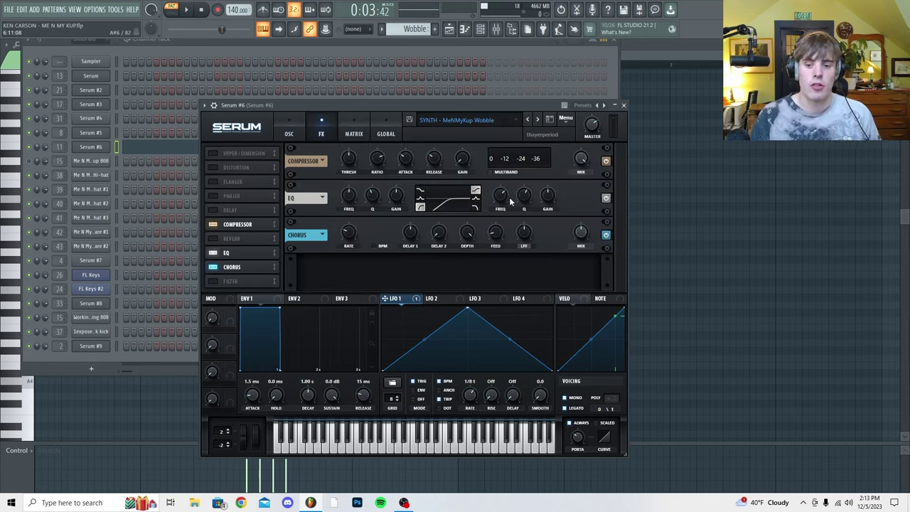
left_click(295, 122)
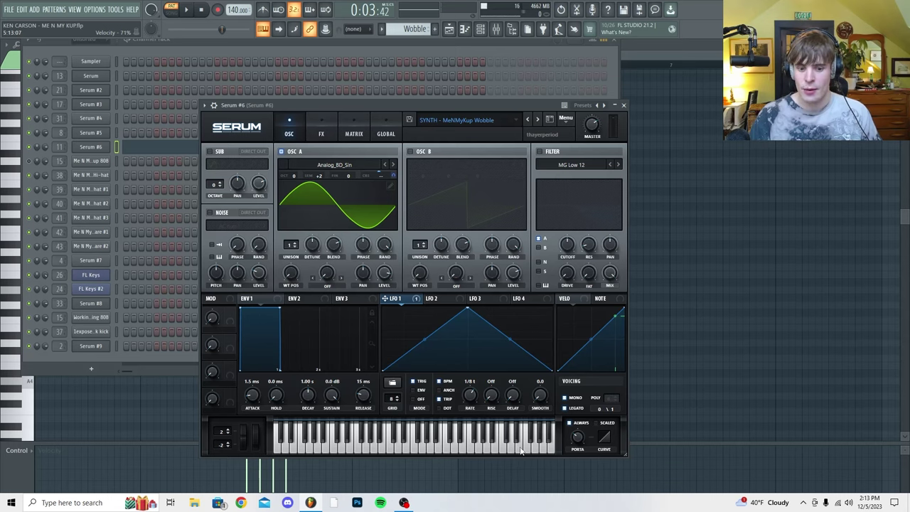
left_click(519, 448)
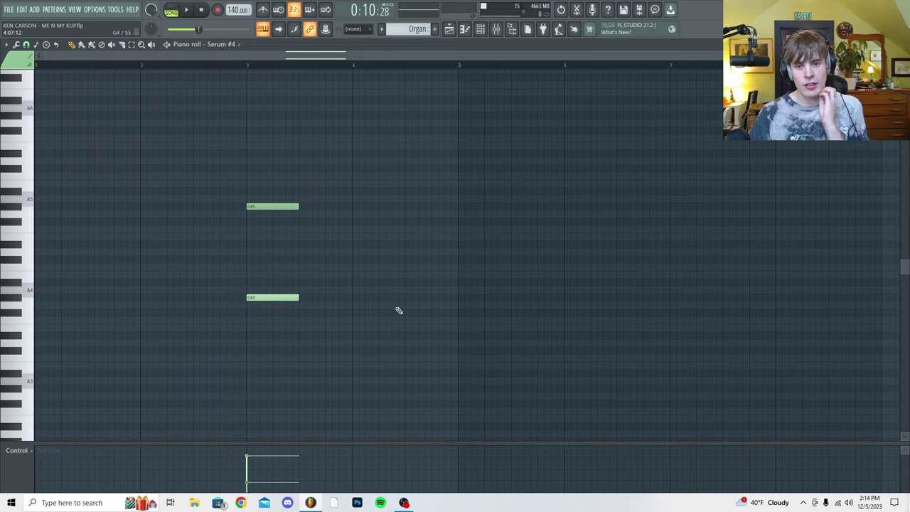
Step: Listen to the Organ pattern and audition its Serum #4 synth, switching oscillator A back on
key("space")
key("space")
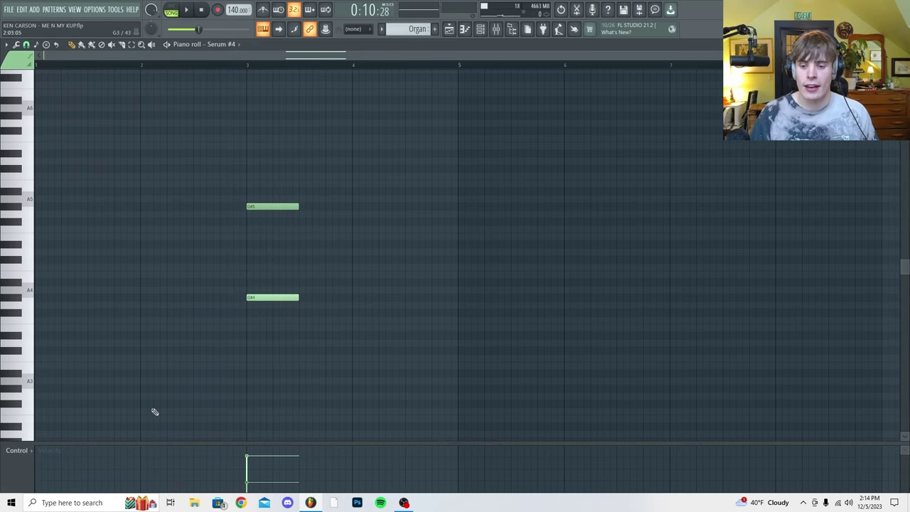
left_click(480, 29)
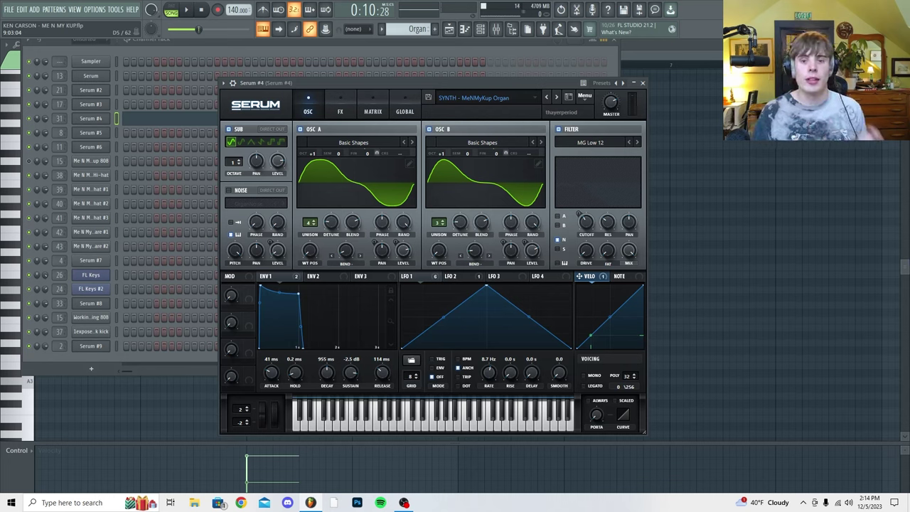
key("t")
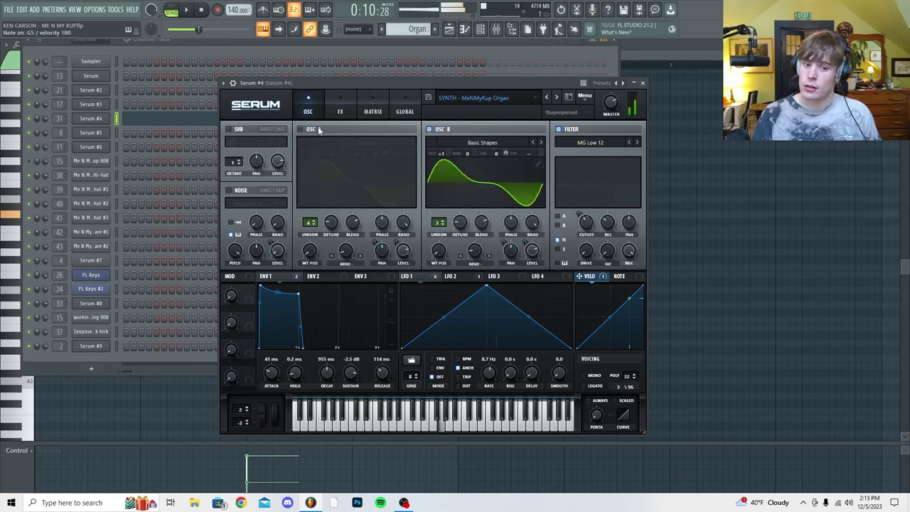
left_click(318, 130)
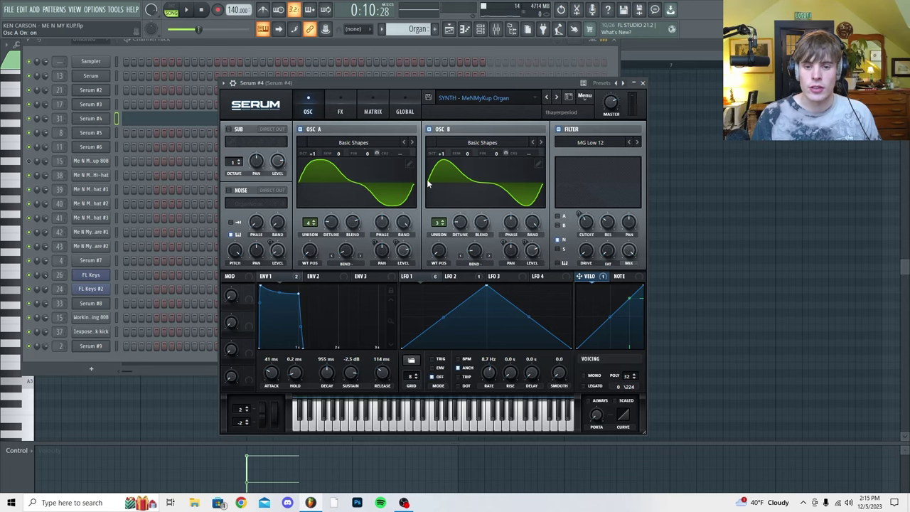
Step: Try a strong harmonic in bin 16 of oscillator A's wavetable, and clear every harmonic except the first
left_click(410, 164)
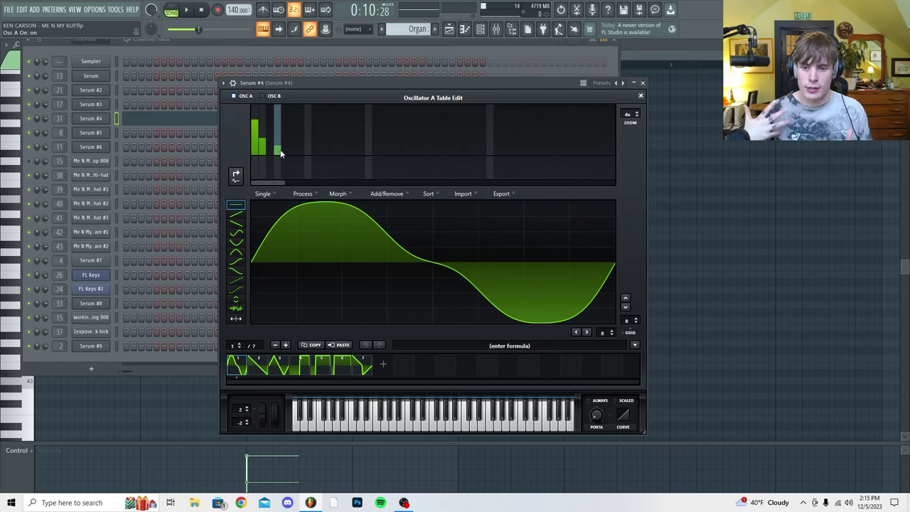
left_click(370, 119)
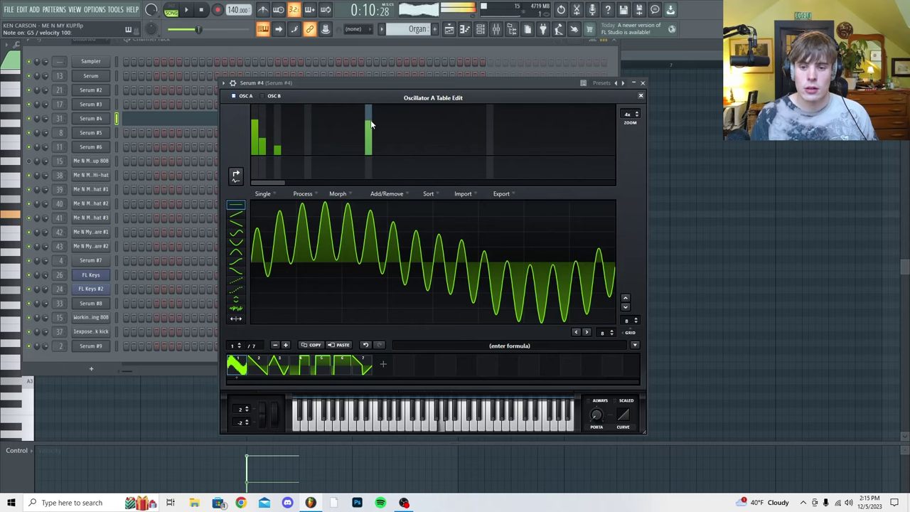
mouse_move(370, 122)
left_mouse_down()
mouse_move(370, 139)
mouse_move(265, 149)
mouse_move(286, 165)
left_mouse_up()
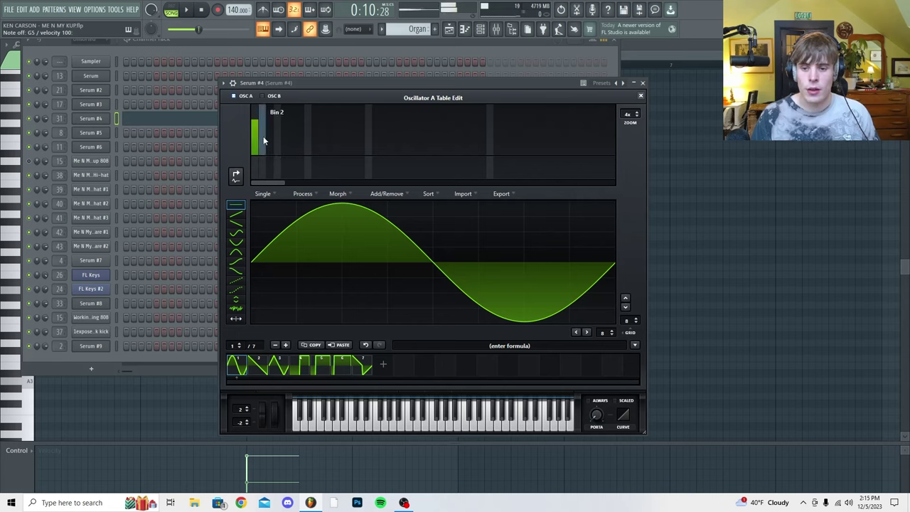
Step: Draw short harmonics in bins 2 and 4 of oscillator A's wavetable and close the wavetable editor
left_click(263, 139)
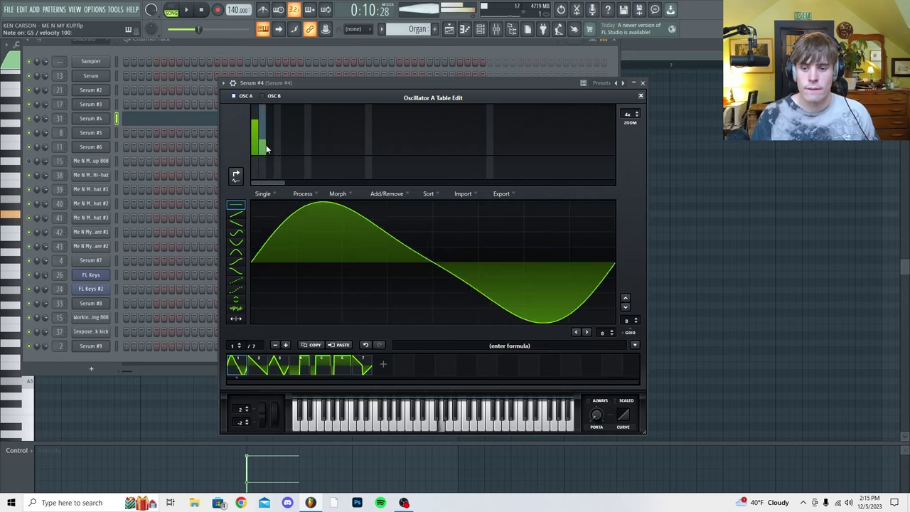
left_click(278, 146)
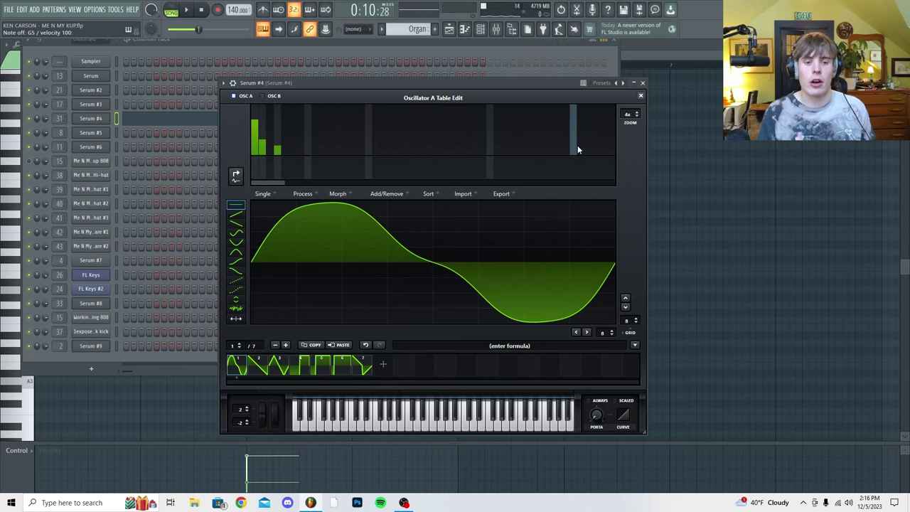
left_click(641, 94)
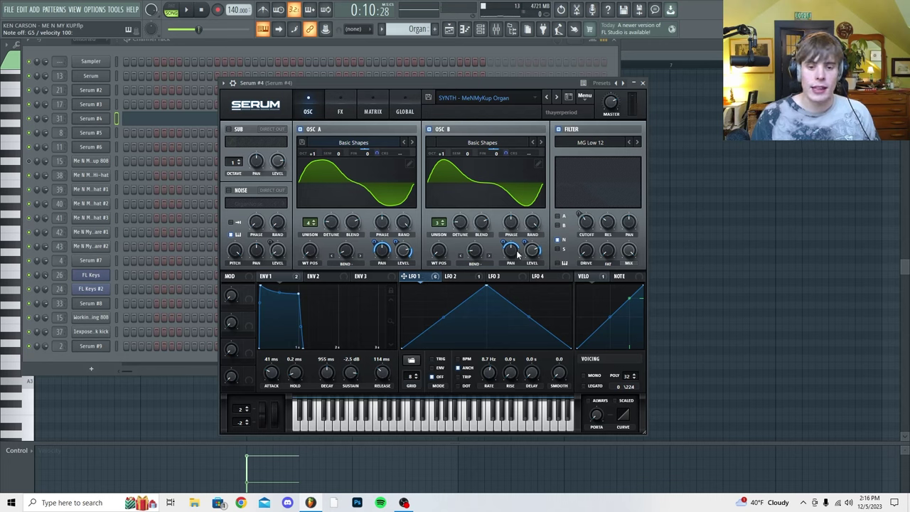
Step: Turn on the compressor, distortion, EQ, chorus and delay of Serum #4 one after another while playing test notes
mouse_move(501, 154)
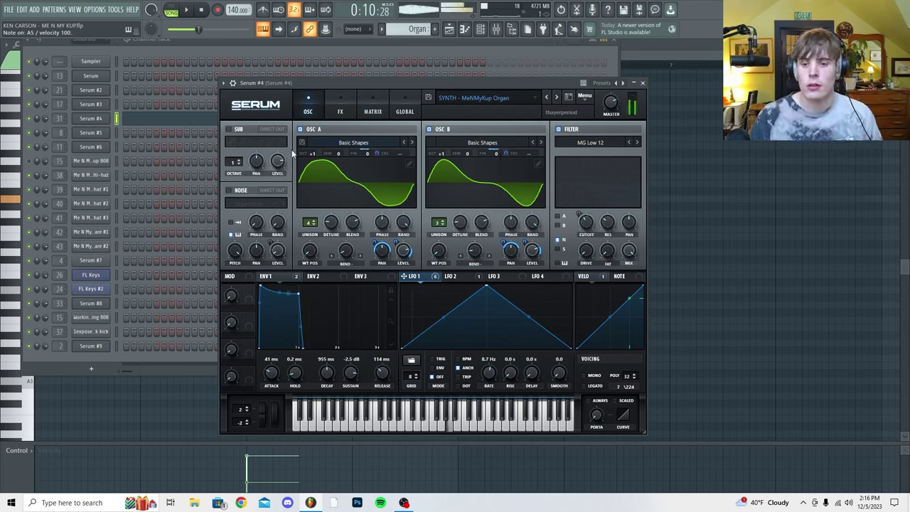
left_click(339, 112)
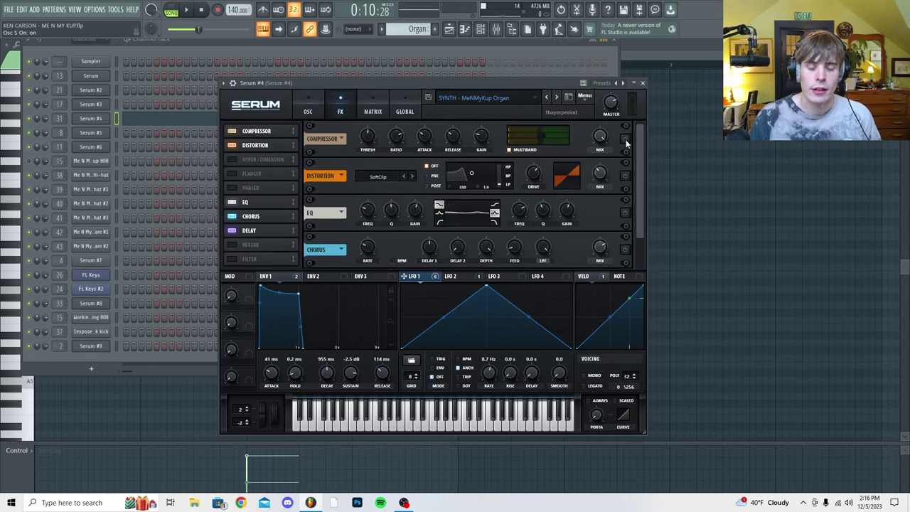
left_click(625, 140)
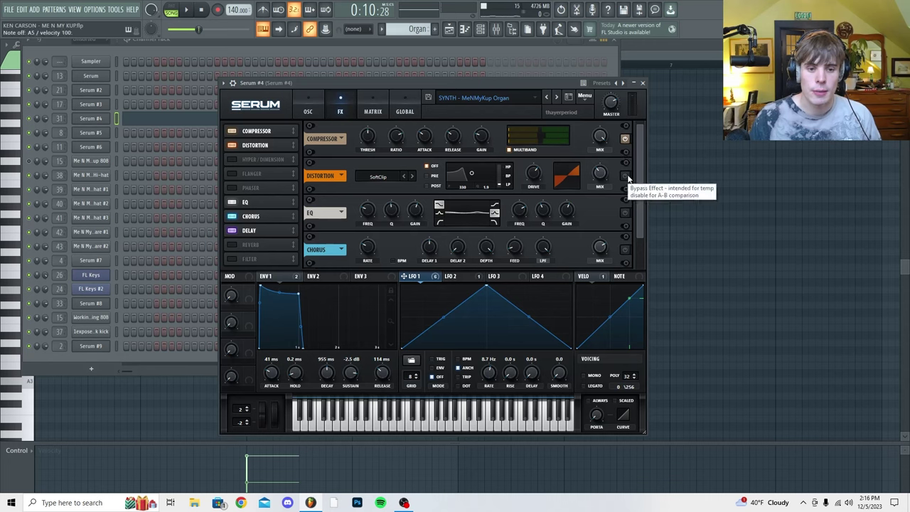
left_click(624, 176)
left_click(626, 212)
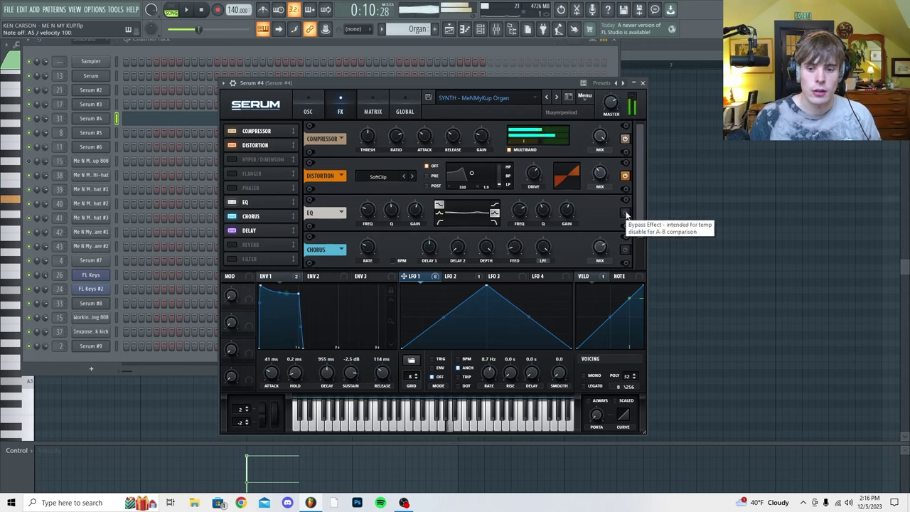
left_click(626, 249)
scroll(627, 250, "down", 1)
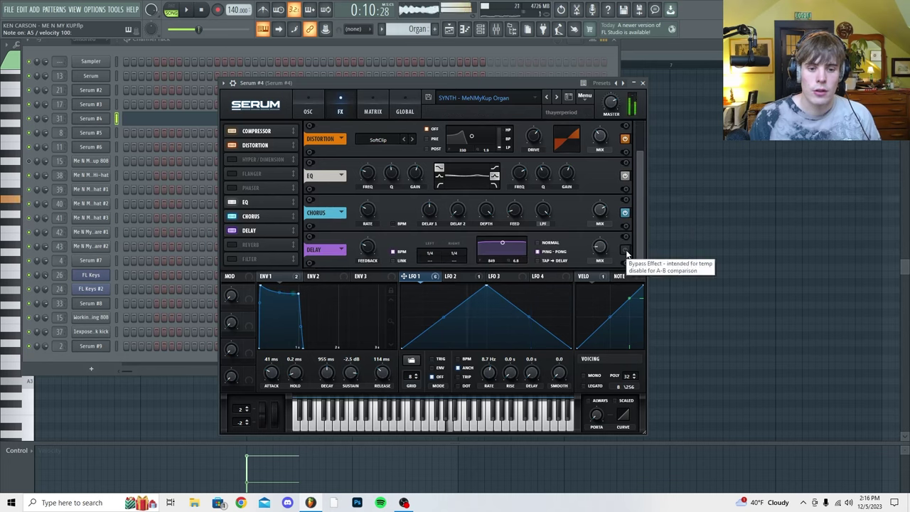
mouse_move(603, 211)
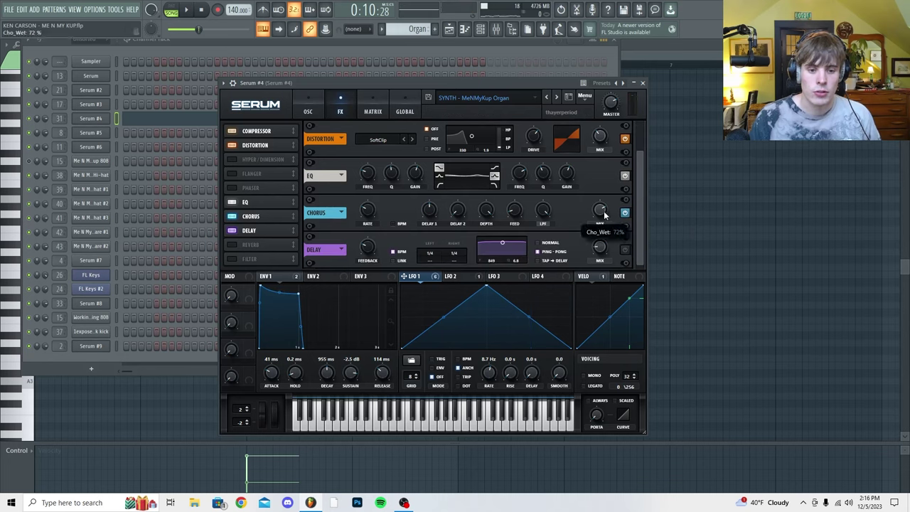
mouse_move(549, 212)
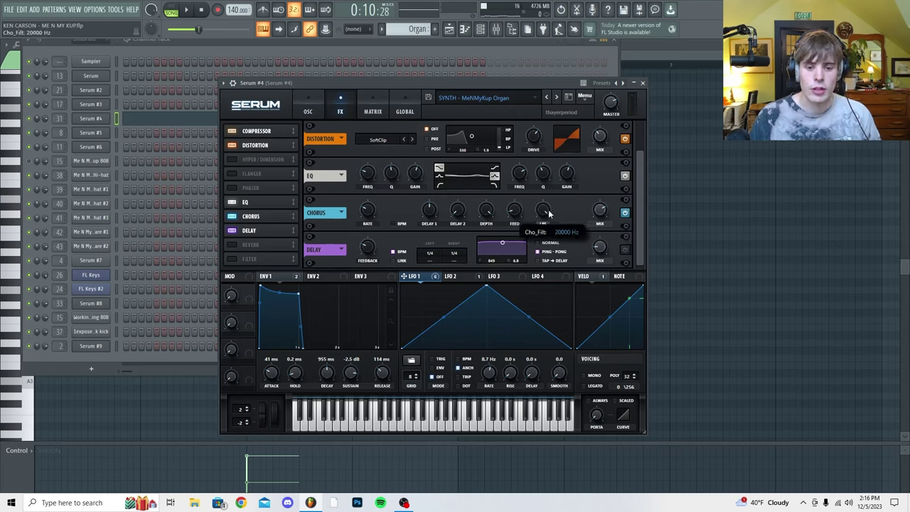
left_click(624, 249)
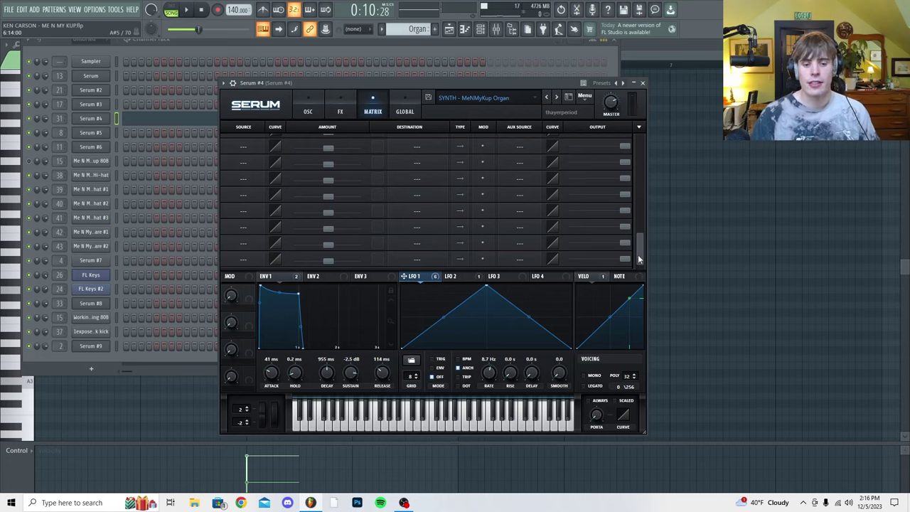
Step: Examine Serum #4's modulation matrix and the LFO 2 shape routed to master tuning, and return to the oscillator page
left_click_drag(638, 259, 645, 190)
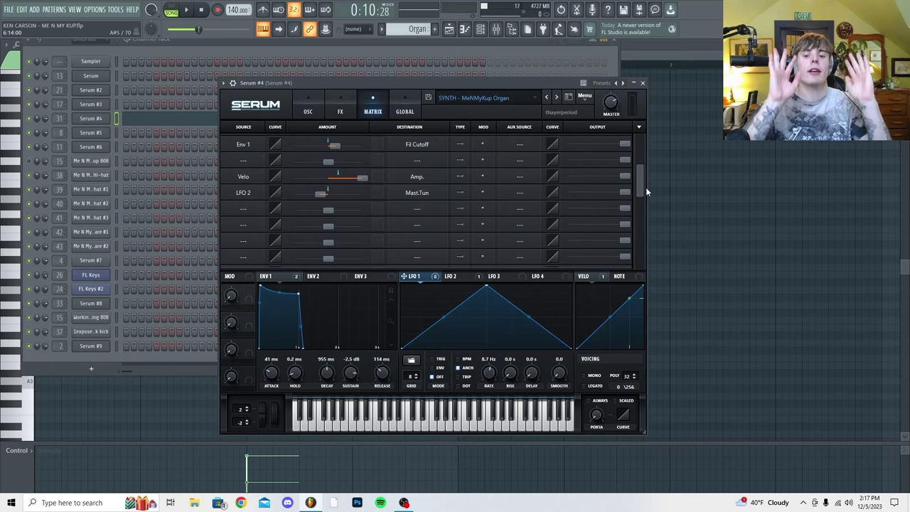
left_click(456, 276)
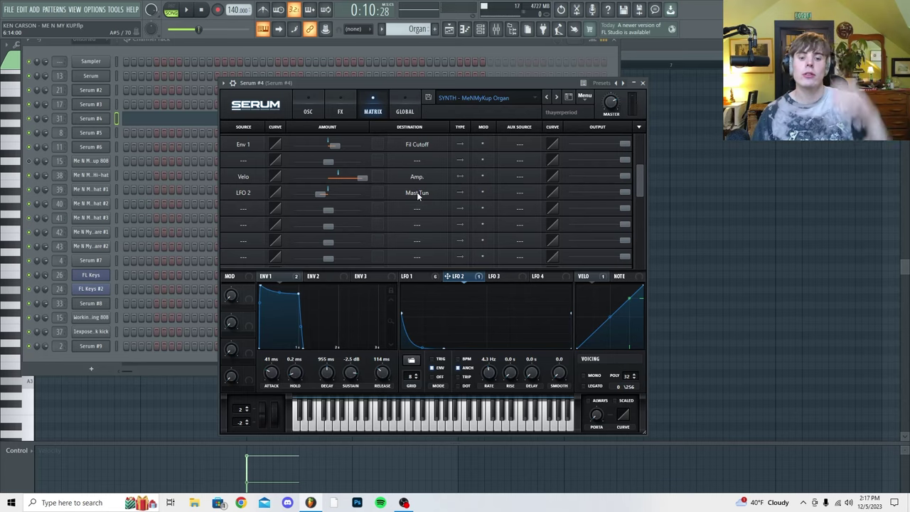
left_click(309, 111)
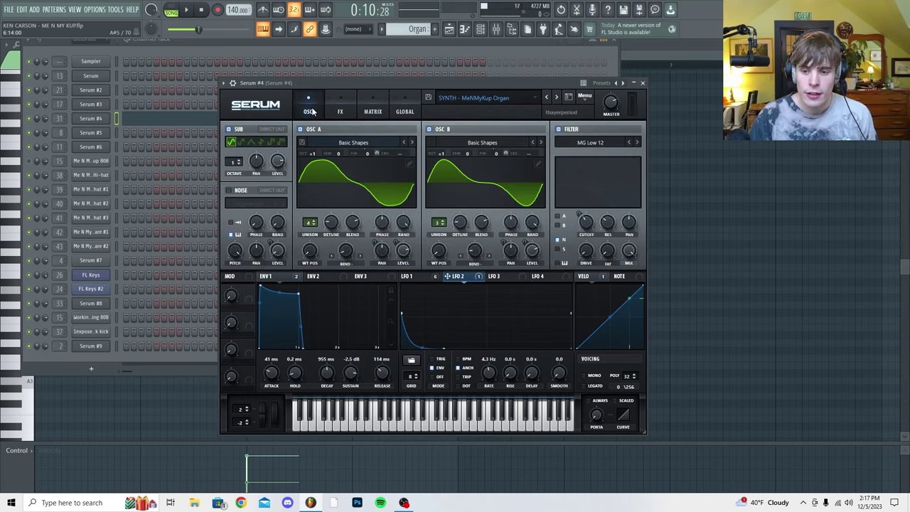
Step: Listen to the Sine Lead pattern of the Serum #9 synth
left_click(450, 28)
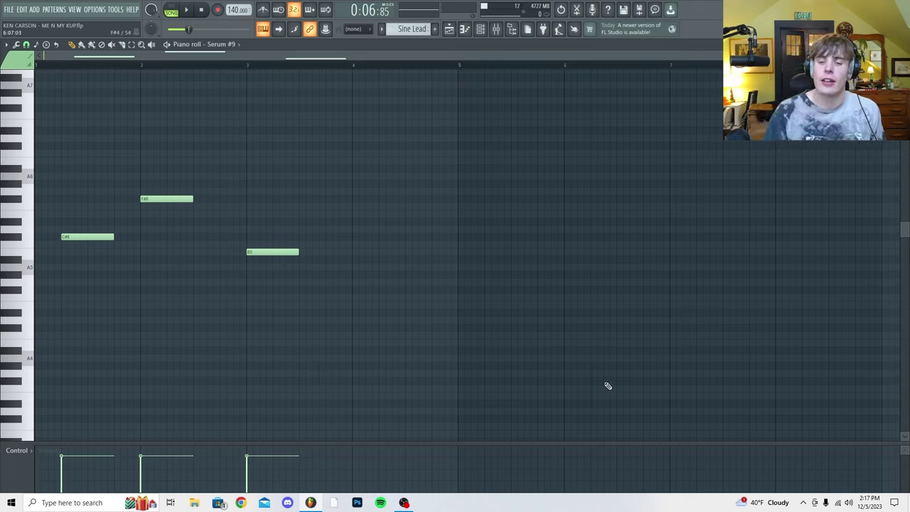
key("space")
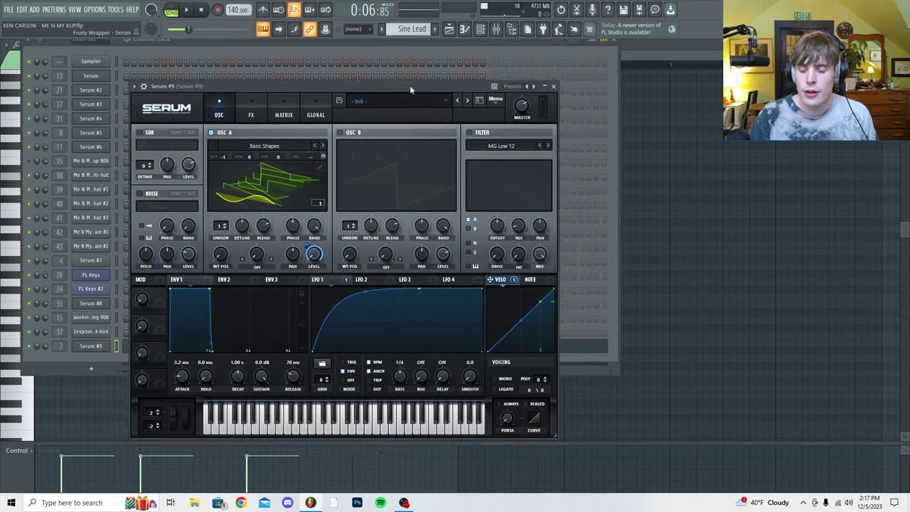
Step: Examine the LFO 1 modulation on oscillator A's coarse pitch in Serum #9 and play test notes to hear it
left_click_drag(410, 86, 443, 85)
left_click(332, 166)
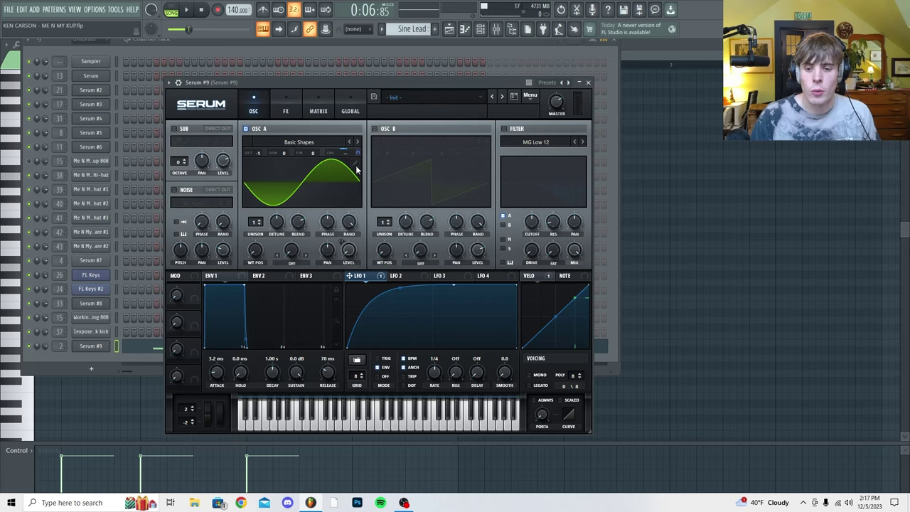
mouse_move(345, 153)
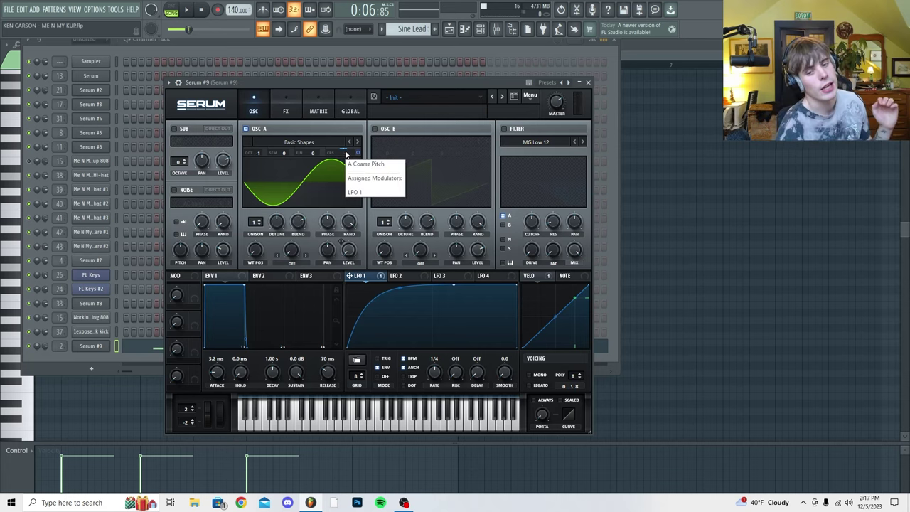
left_click(460, 427)
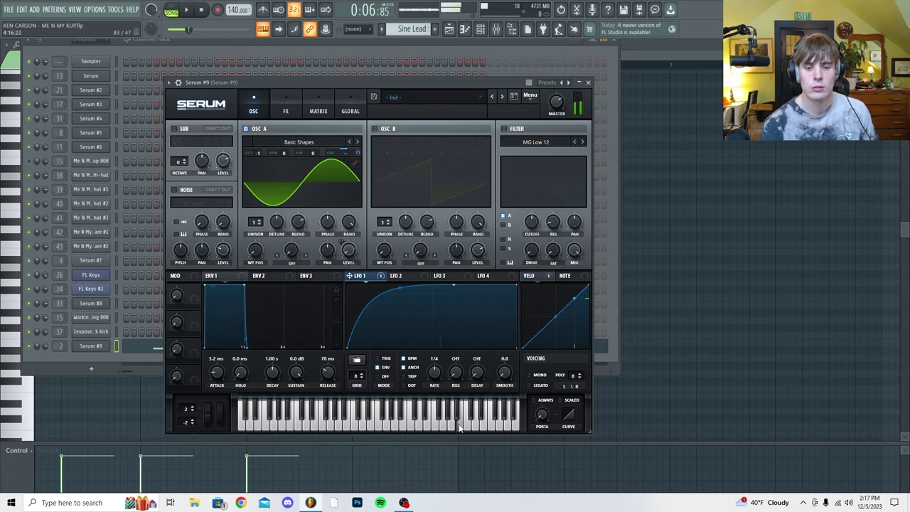
left_click(459, 427)
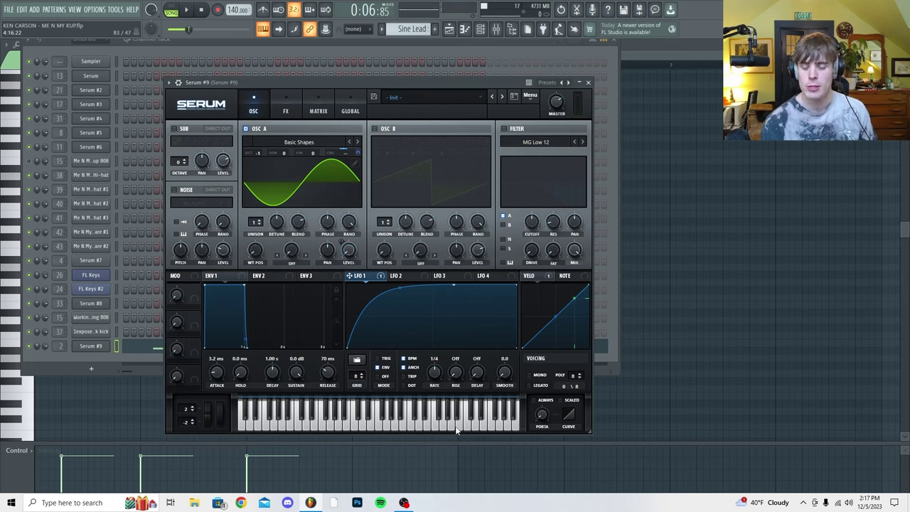
Step: Turn on Serum #9's delay, compressor and reverb one after another while playing test notes, and return to the oscillator page
left_click(284, 112)
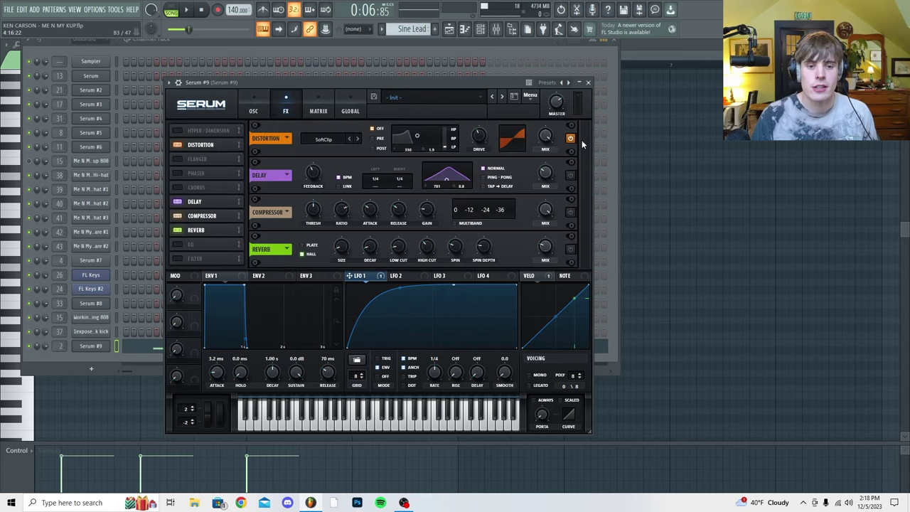
left_click(570, 175)
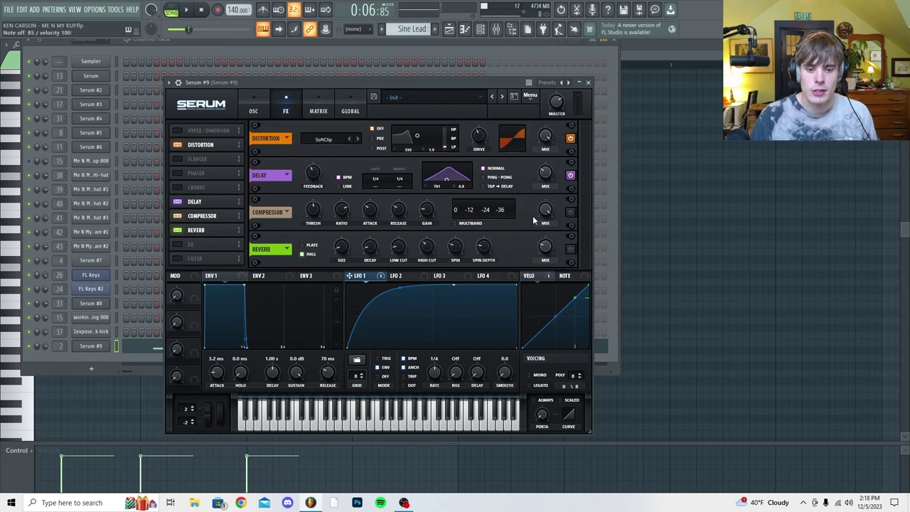
left_click(570, 212)
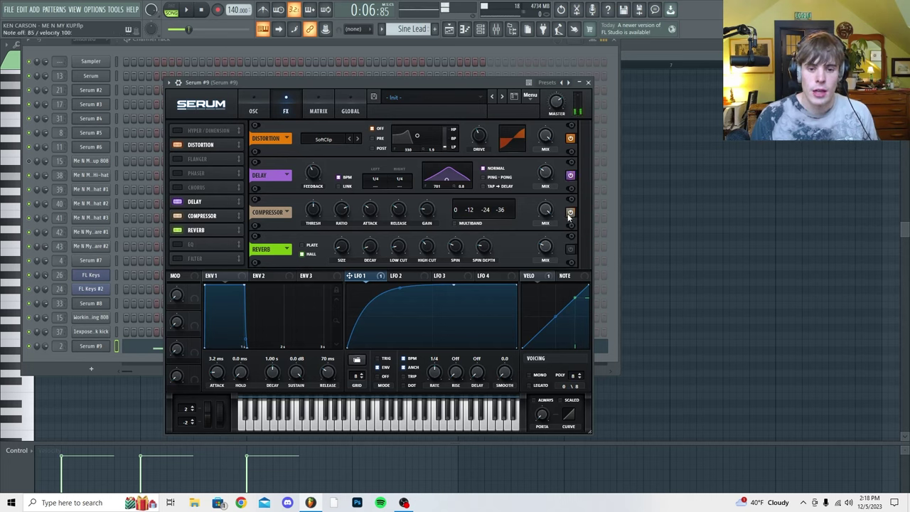
left_click(570, 250)
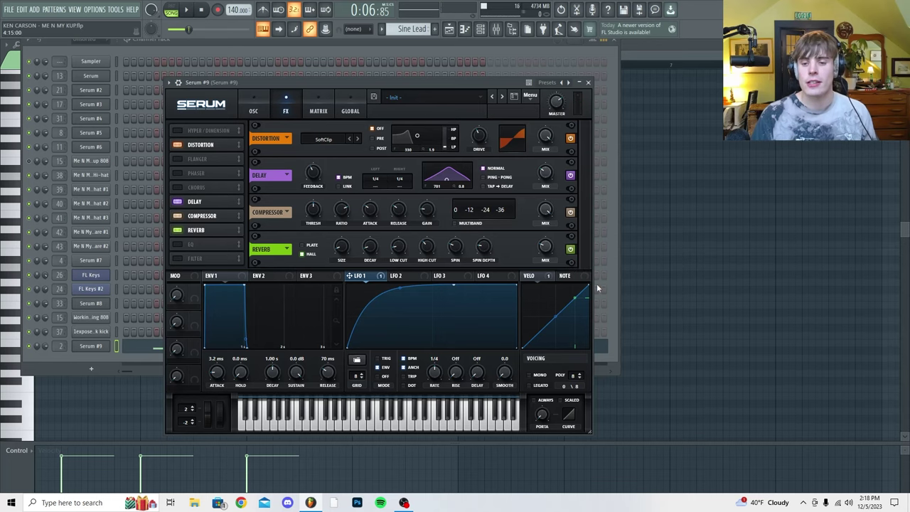
left_click(253, 101)
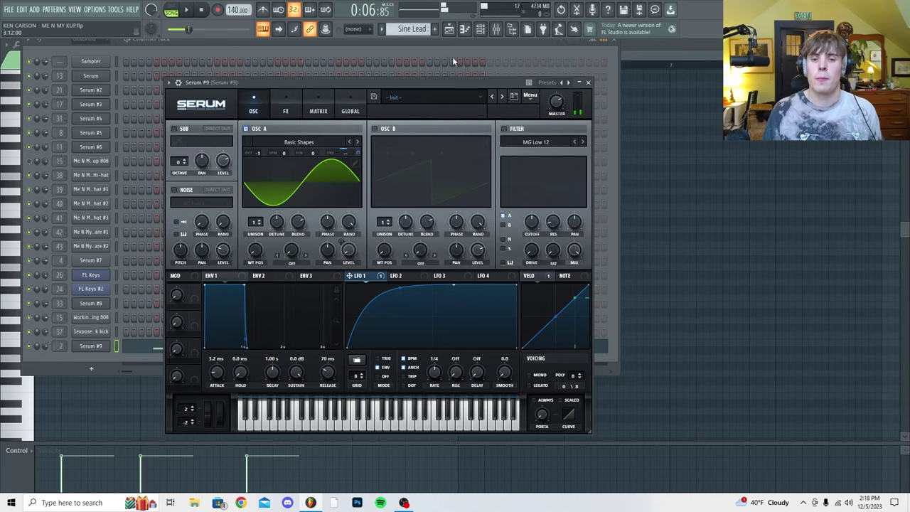
Step: Show the playlist at the first drop and listen to the Mario SFX track in solo
left_click(449, 29)
left_click(541, 57)
left_click_drag(542, 56, 403, 56)
key("space")
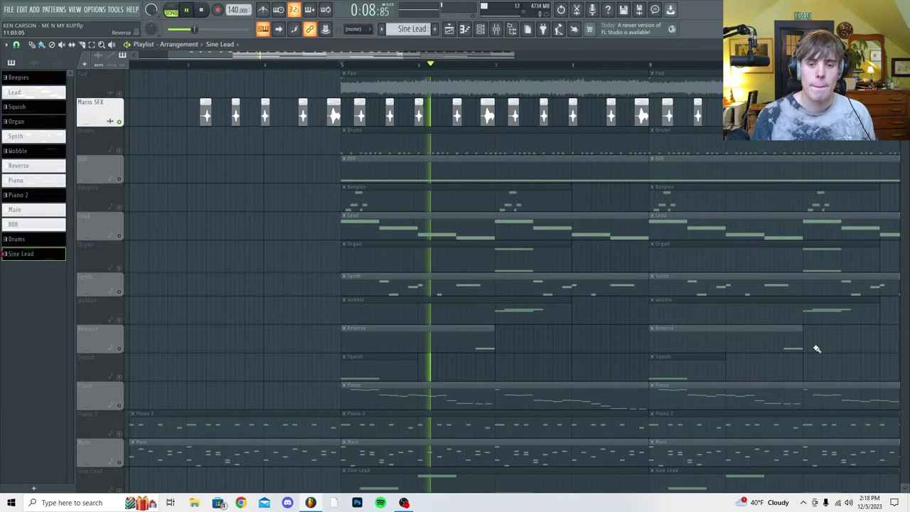
key("space")
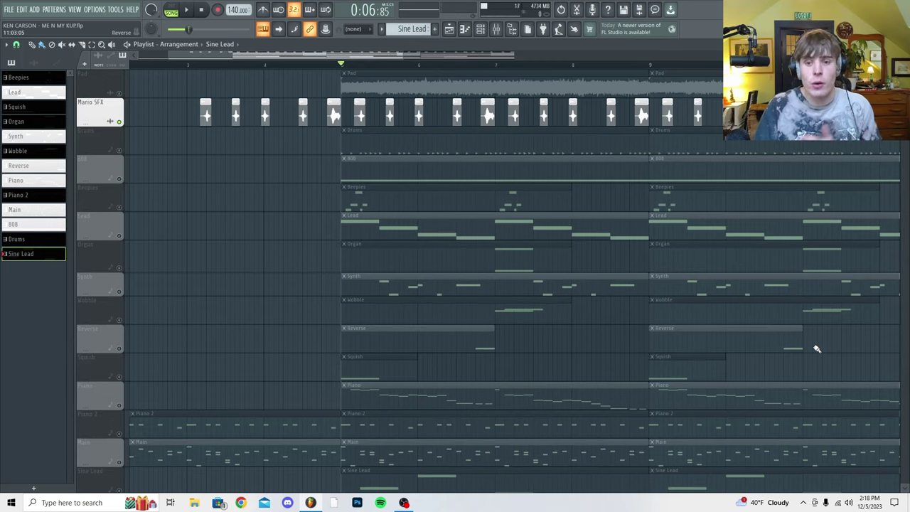
Step: Solo the Pad audio track and listen to it from bar 5
key("Up")
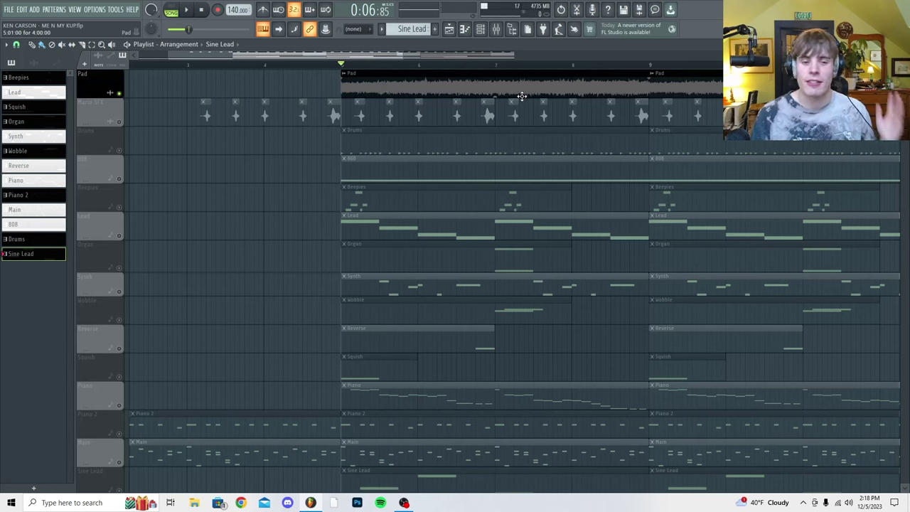
key("space")
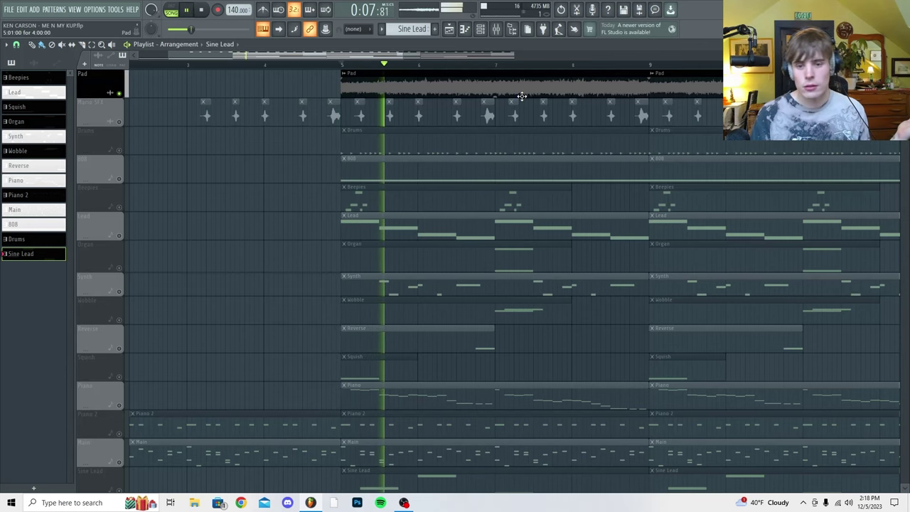
key("space")
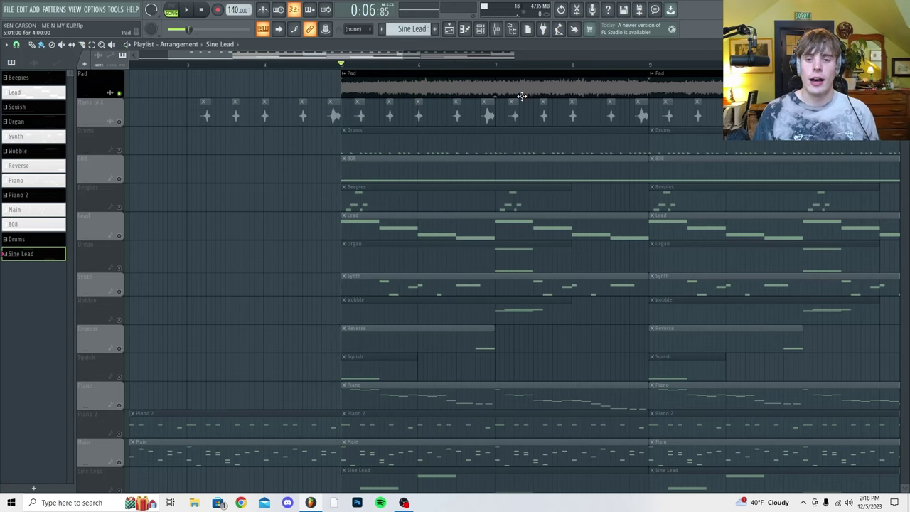
Step: Inspect the Pro-Q 2, Tremolator and MicroShift effects on mixer insert 6
left_click(424, 459)
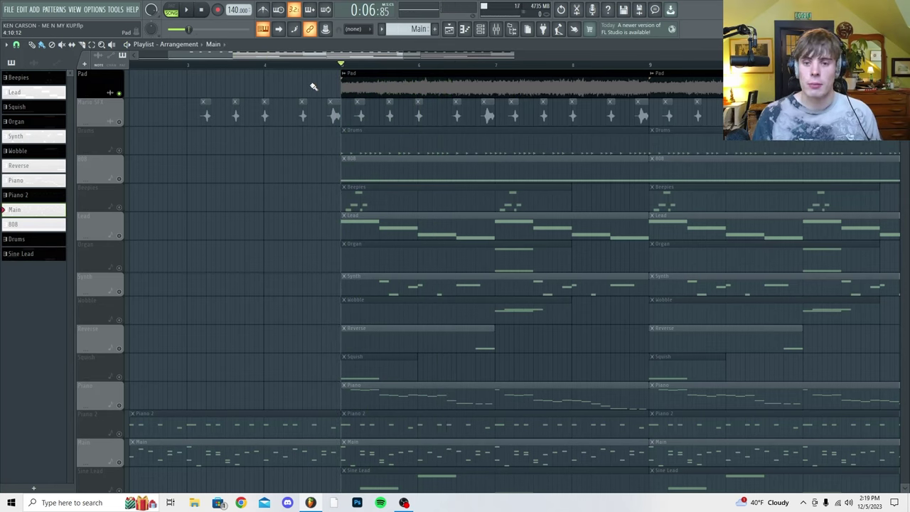
left_click(496, 28)
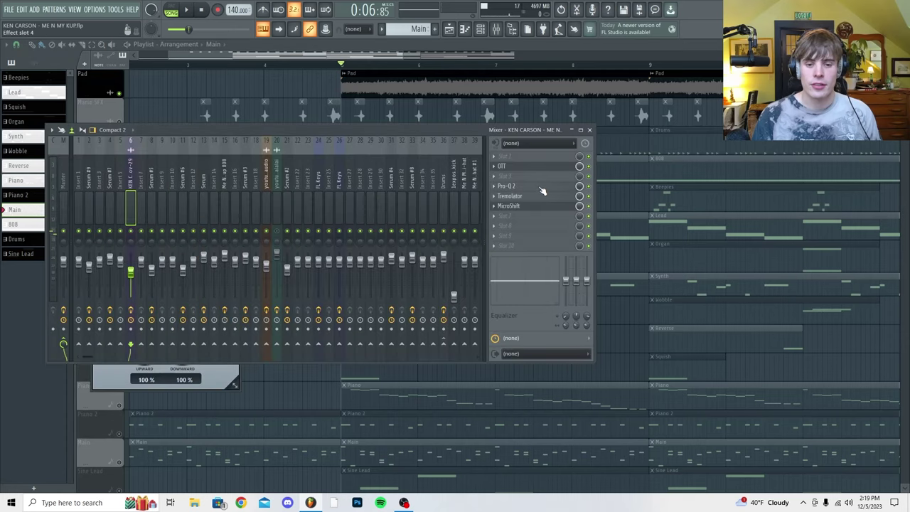
left_click(540, 188)
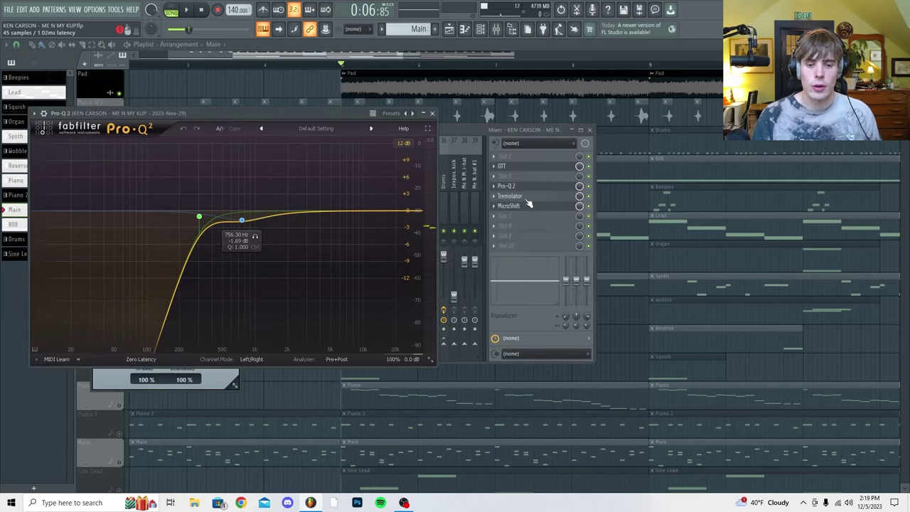
left_click(525, 196)
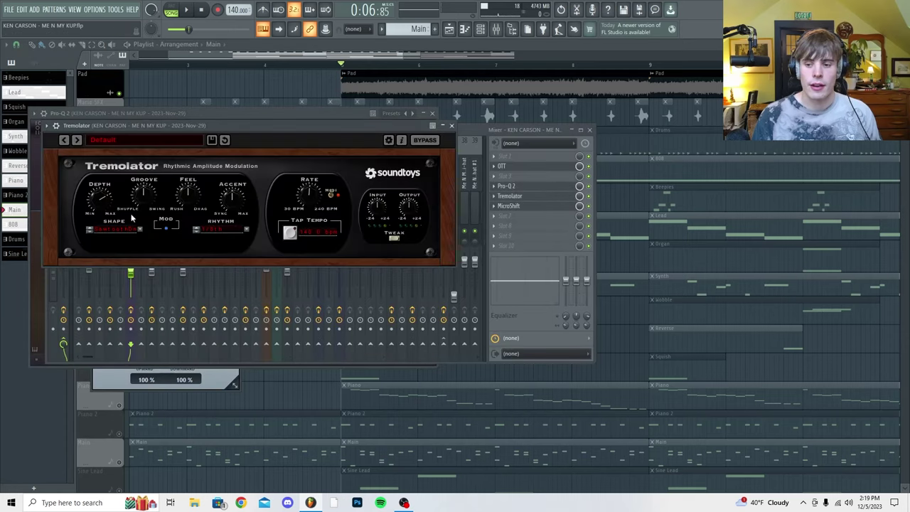
left_click(531, 206)
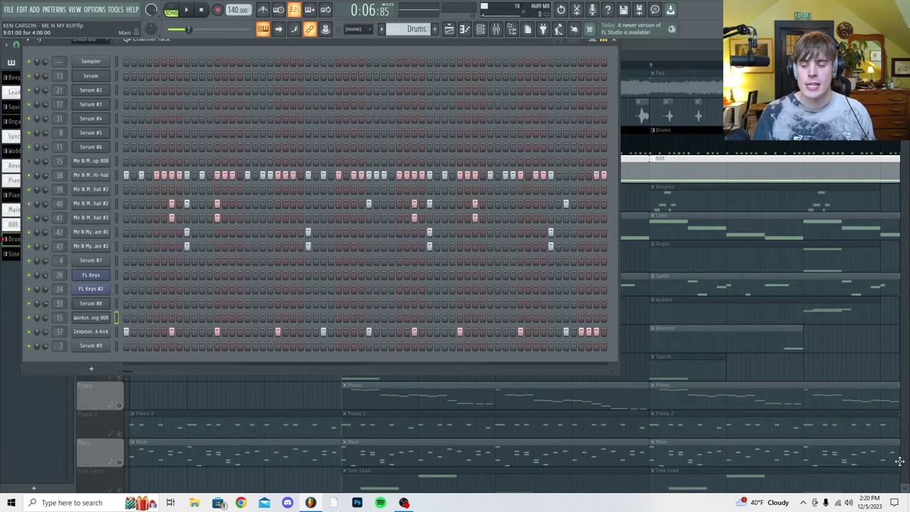
Step: Listen to the Drums pattern together with the 808
key("space")
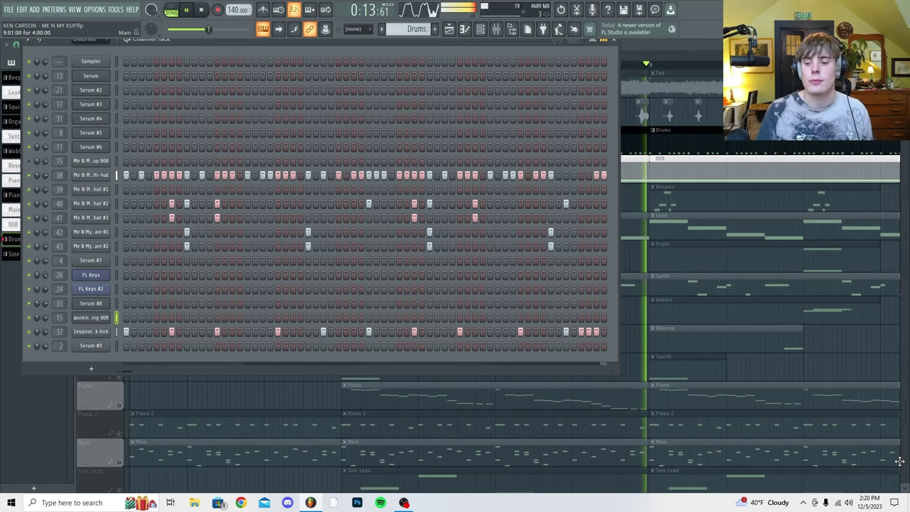
key("space")
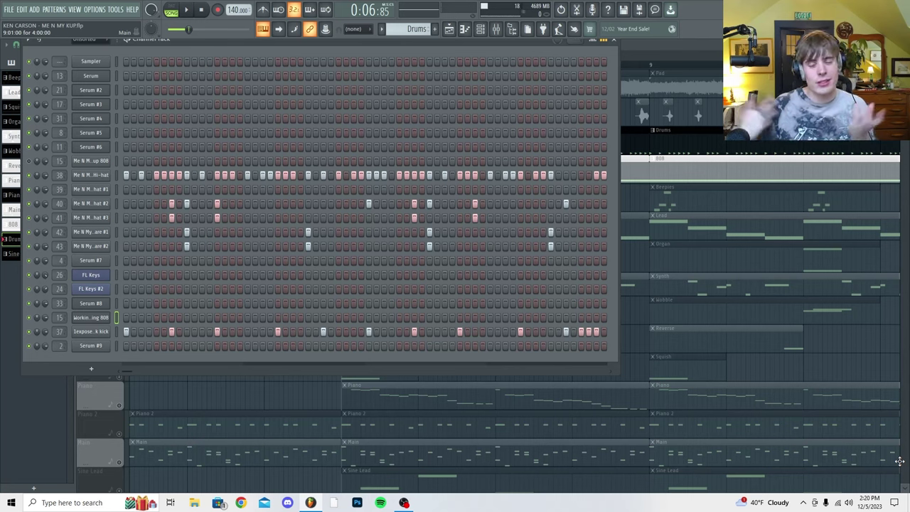
Step: Return to the playlist and play back the full arrangement with all tracks unmuted
key("F6")
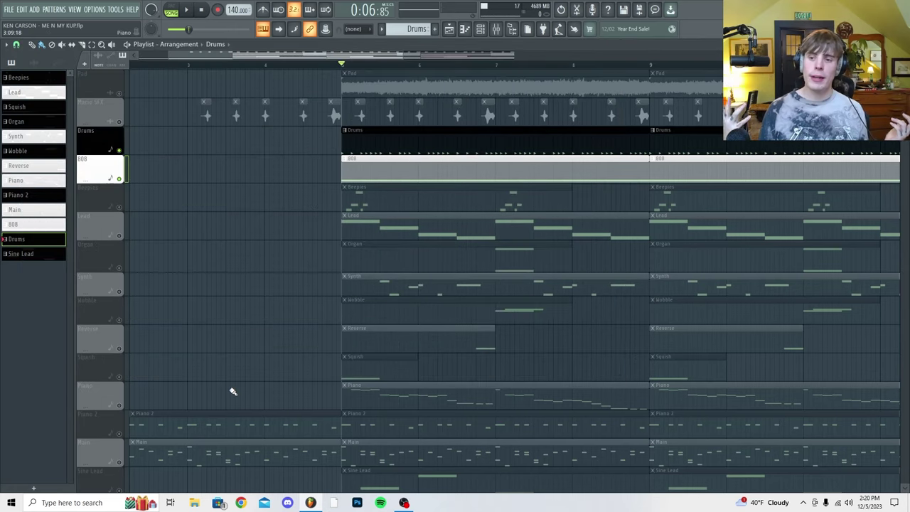
key("space")
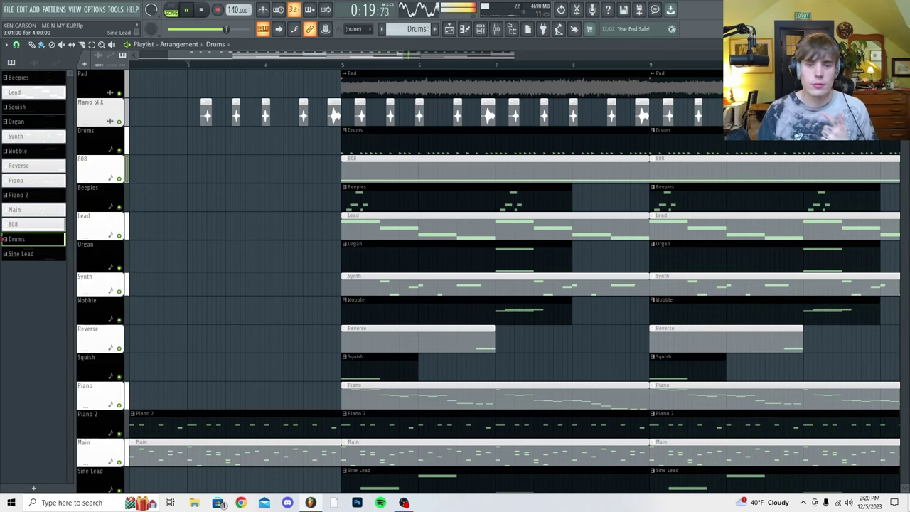
key("space")
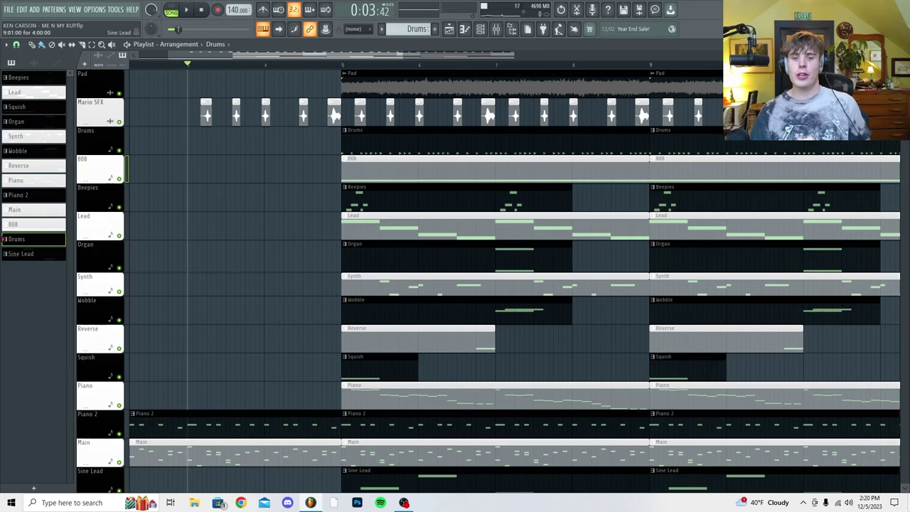